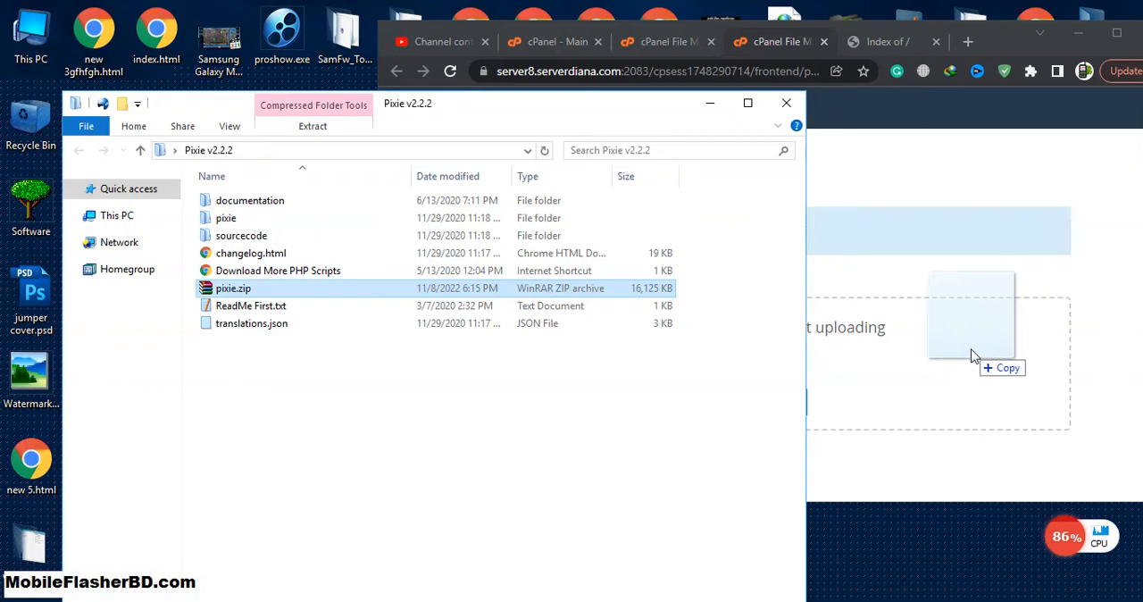
Step: Look through the sourcecode folder inside the local Pixie v2.2.2 folder, then return to the pixie.zip upload page
left_click(1116, 32)
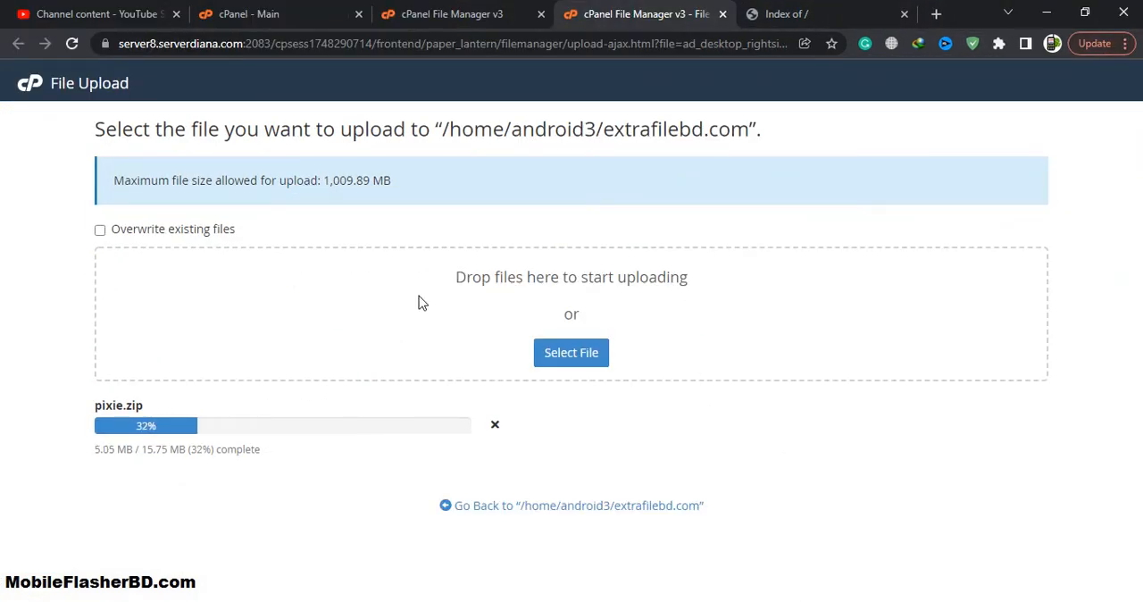
left_click(1088, 18)
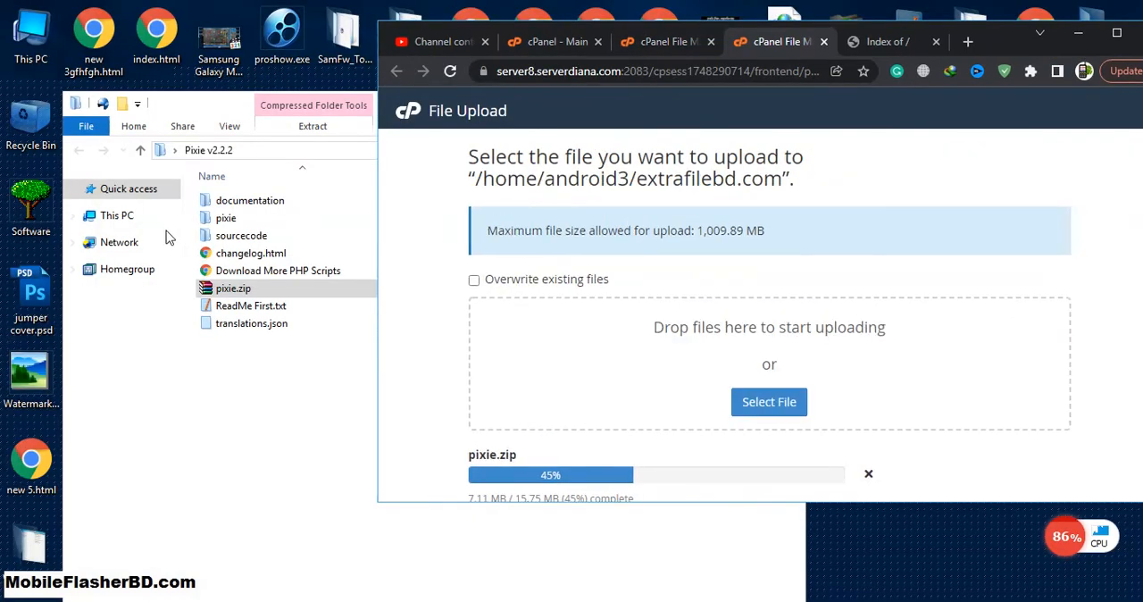
left_click(229, 383)
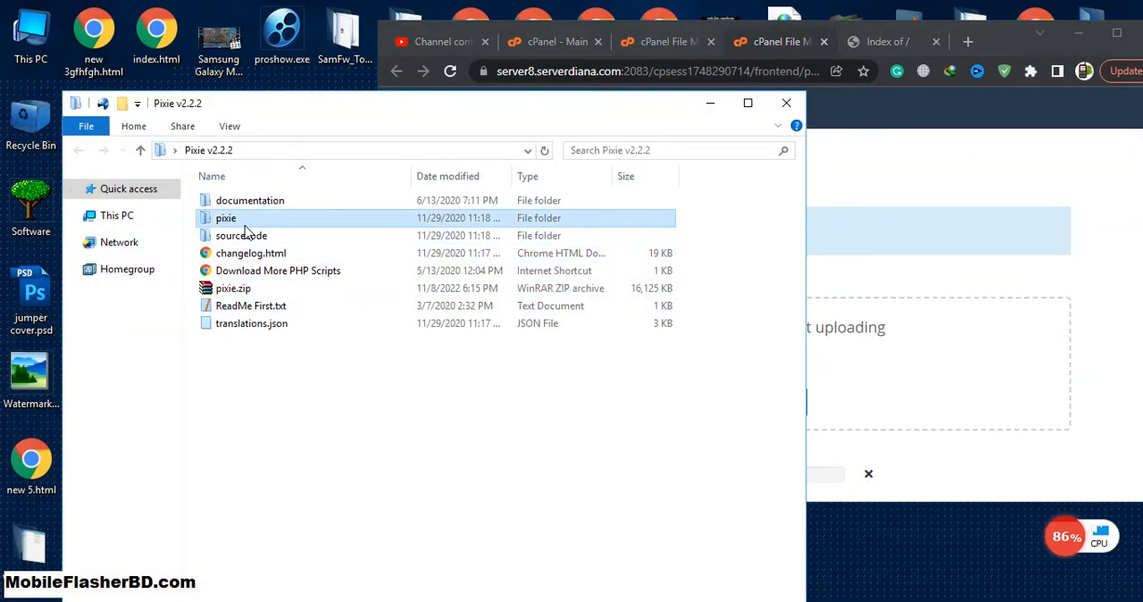
double_click(234, 219)
key("alt+Left")
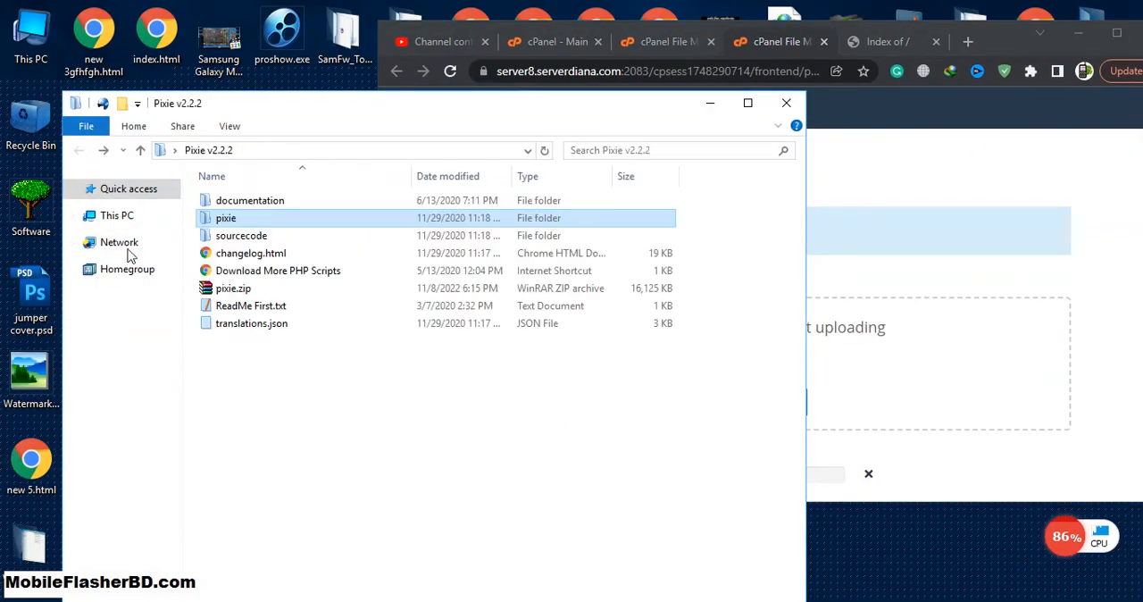
double_click(268, 235)
left_click_drag(808, 228, 640, 232)
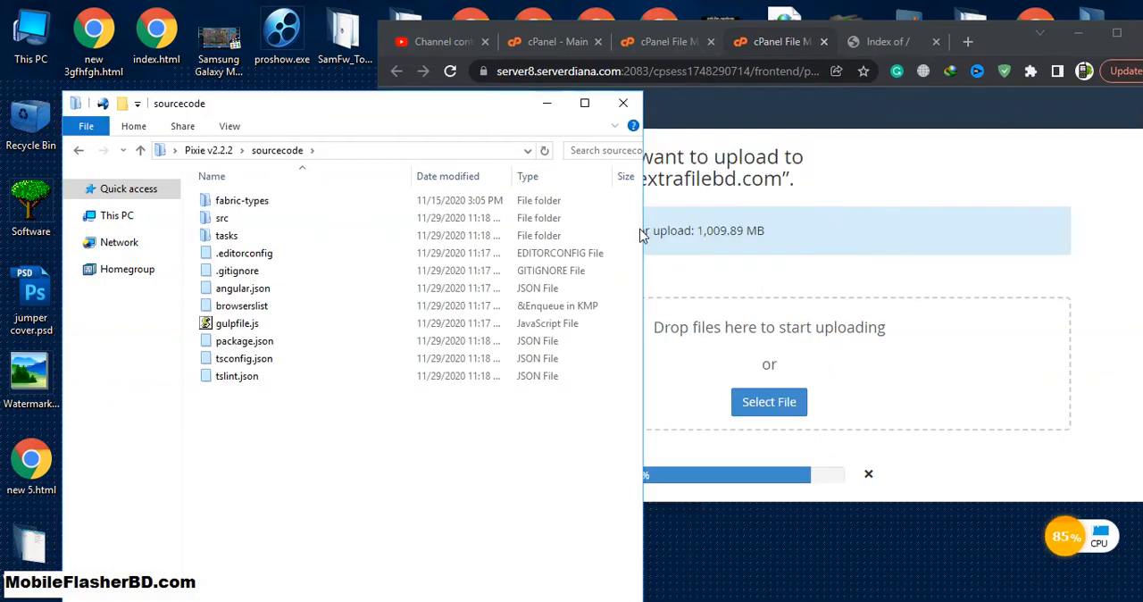
left_click_drag(371, 114, 349, 105)
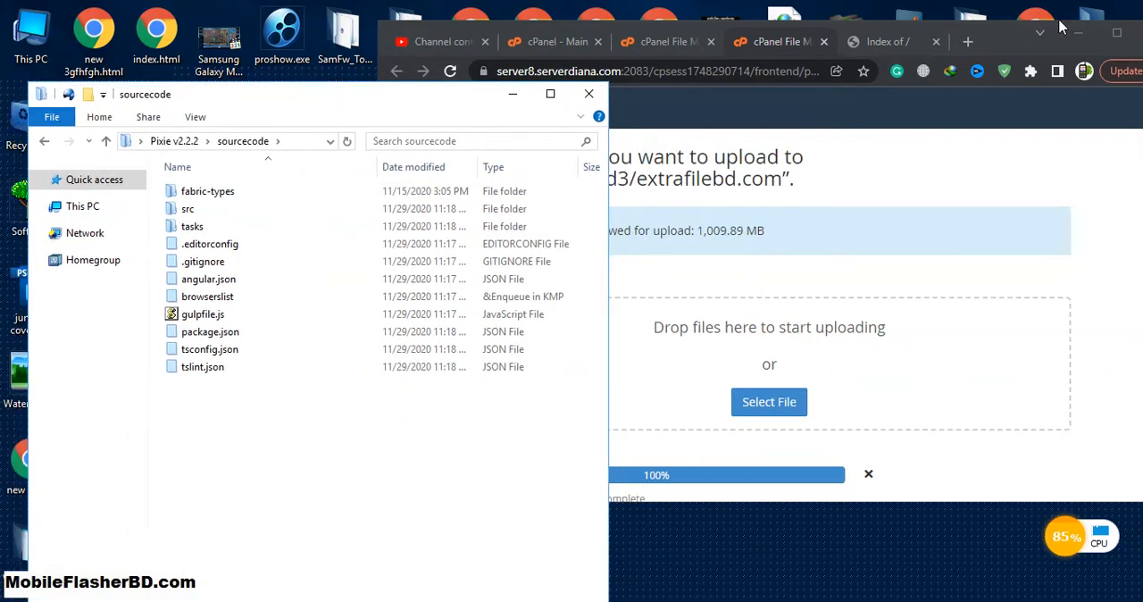
left_click(1116, 33)
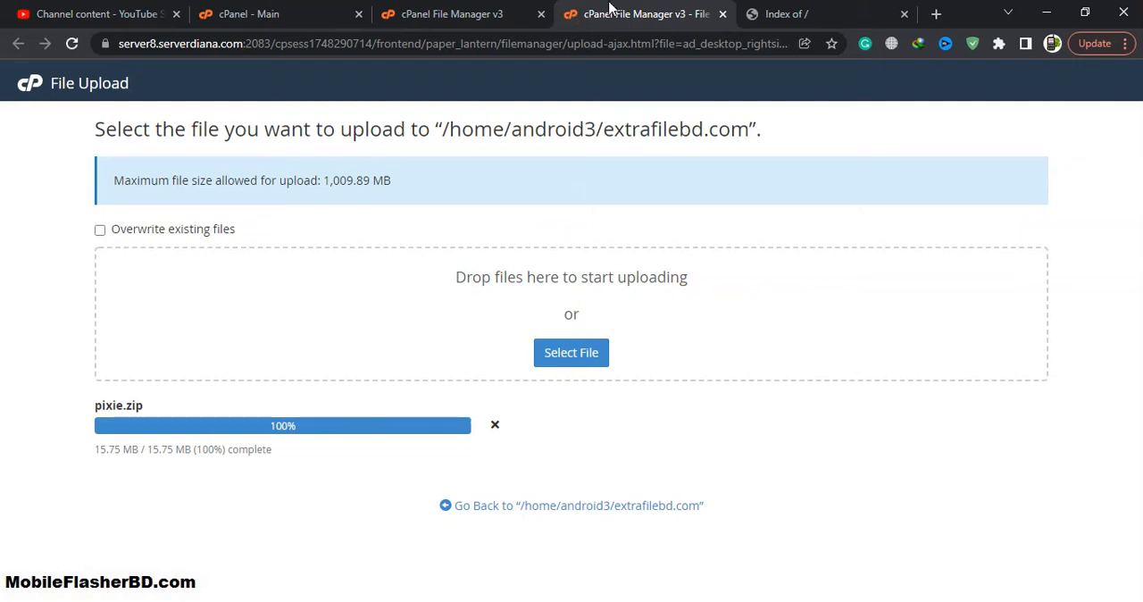
Step: Check the pixie.zip upload progress, the reloaded extrafilebd.com website and the extrafilebd.com folder in the file manager
left_click(777, 14)
left_click(663, 13)
left_click(777, 13)
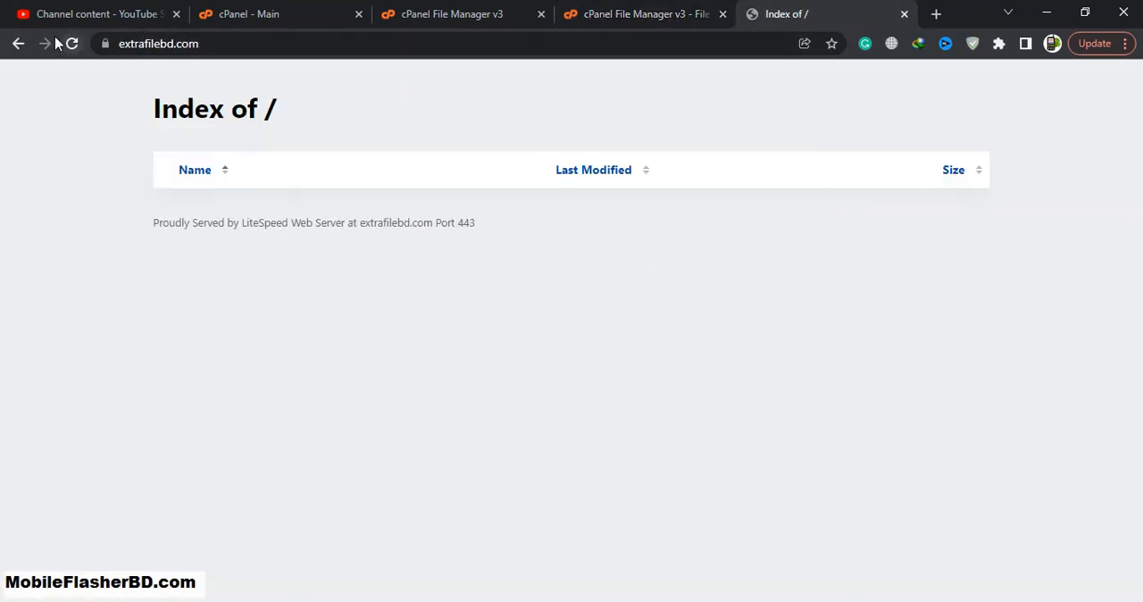
left_click(72, 43)
left_click(629, 10)
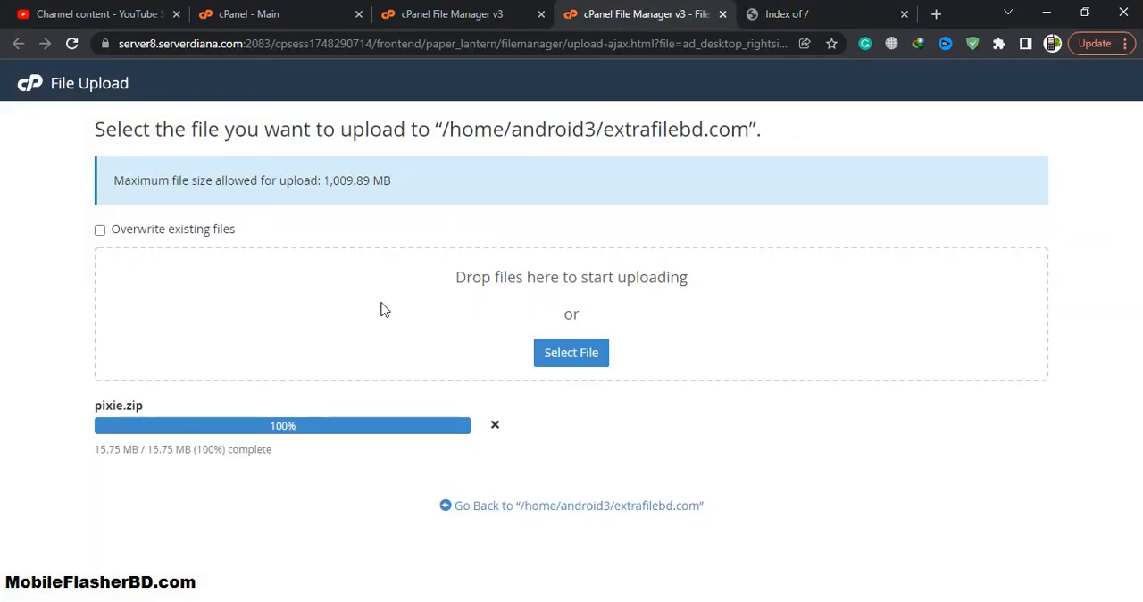
left_click(449, 11)
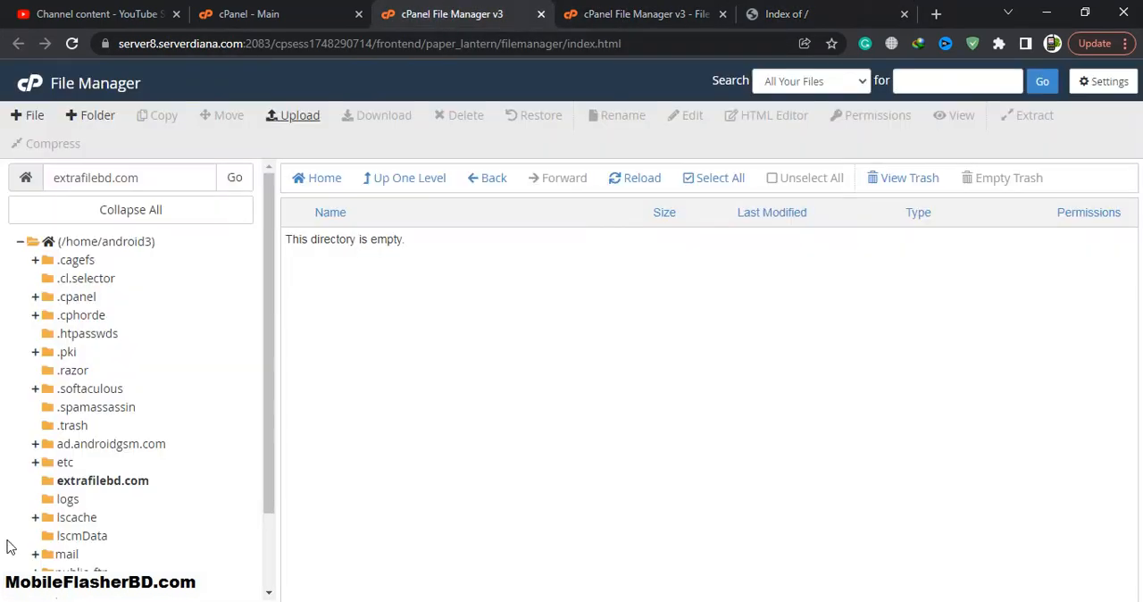
left_click(118, 485)
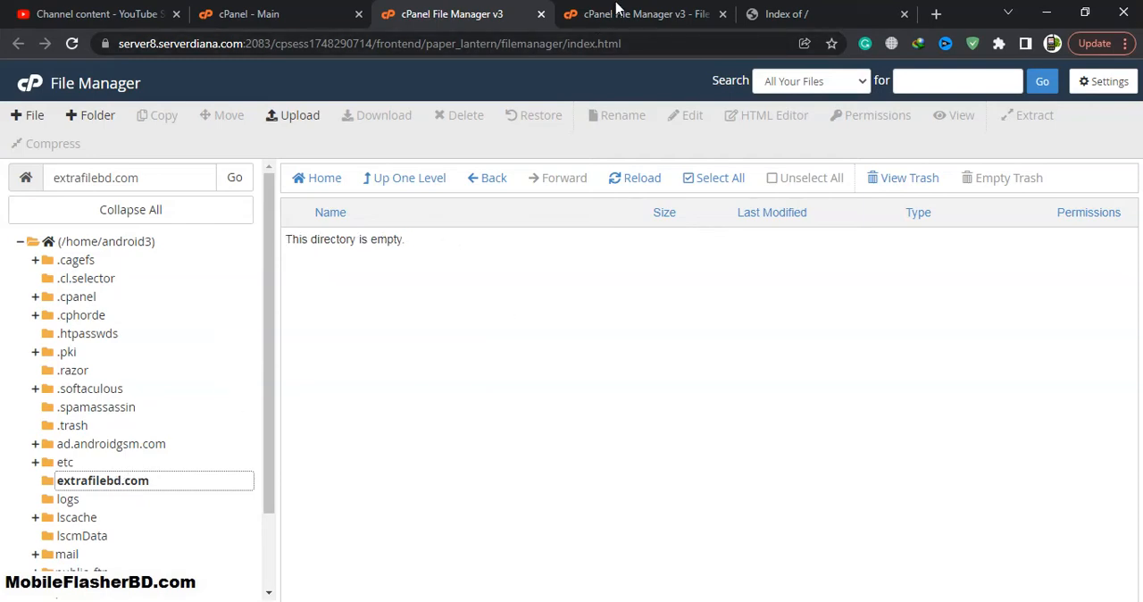
left_click(616, 10)
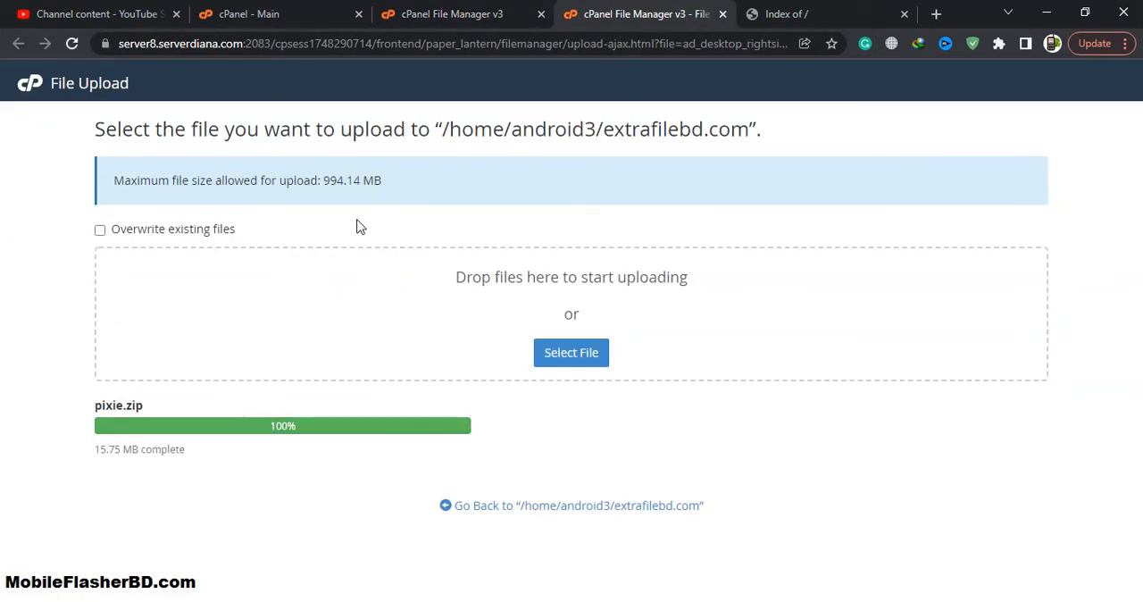
Step: Refresh the extrafilebd.com folder in the file manager and extract pixie.zip into it
key("ctrl+shift+Tab")
left_click(128, 486)
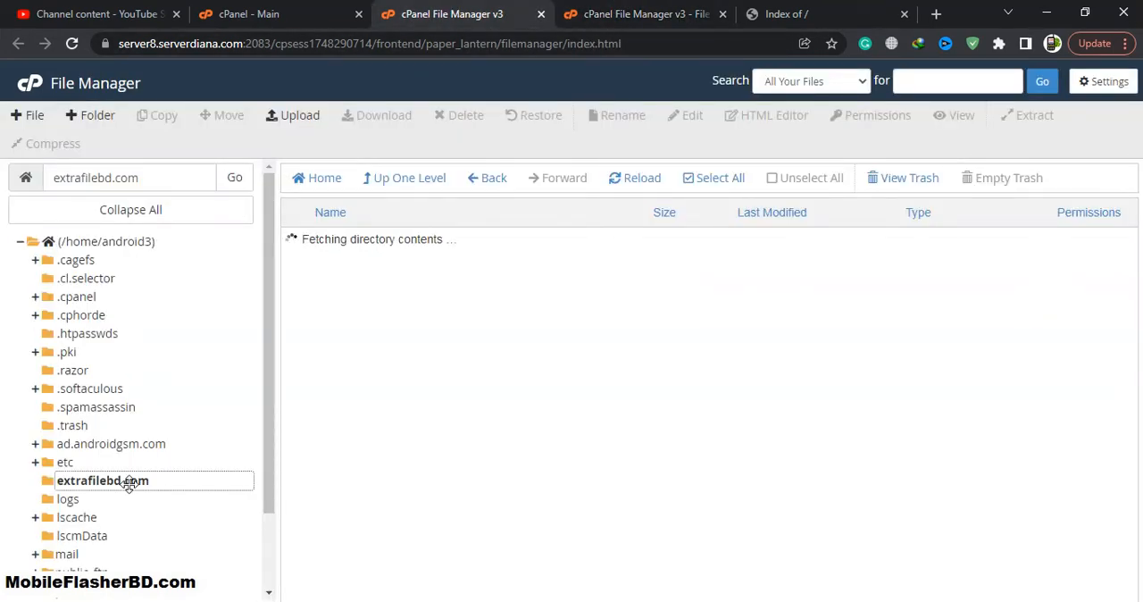
left_click(374, 247)
right_click(375, 247)
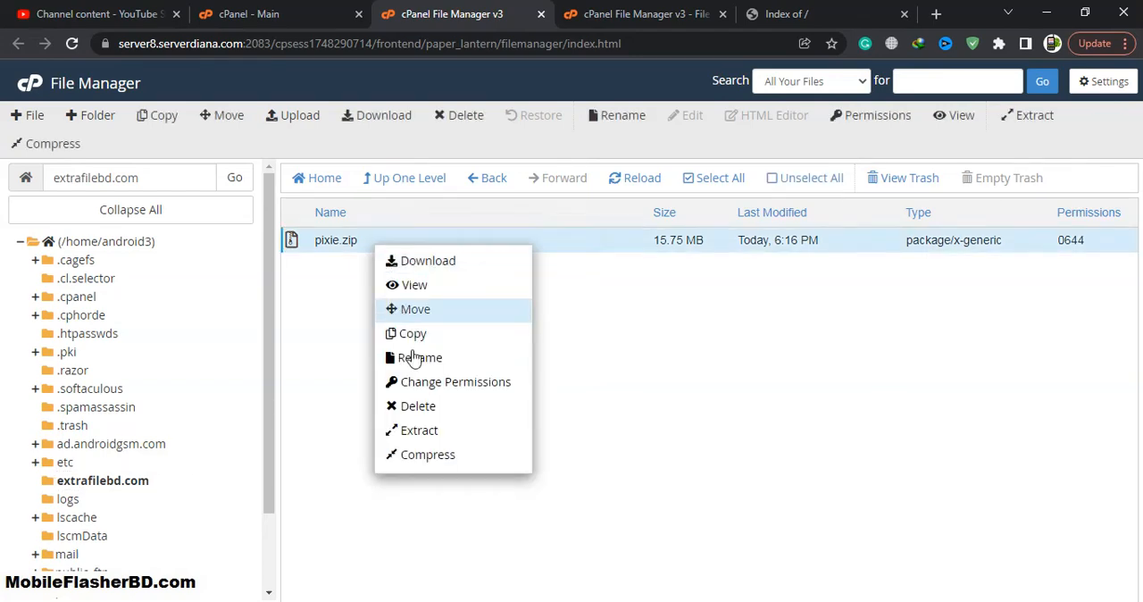
left_click(428, 432)
left_click(676, 425)
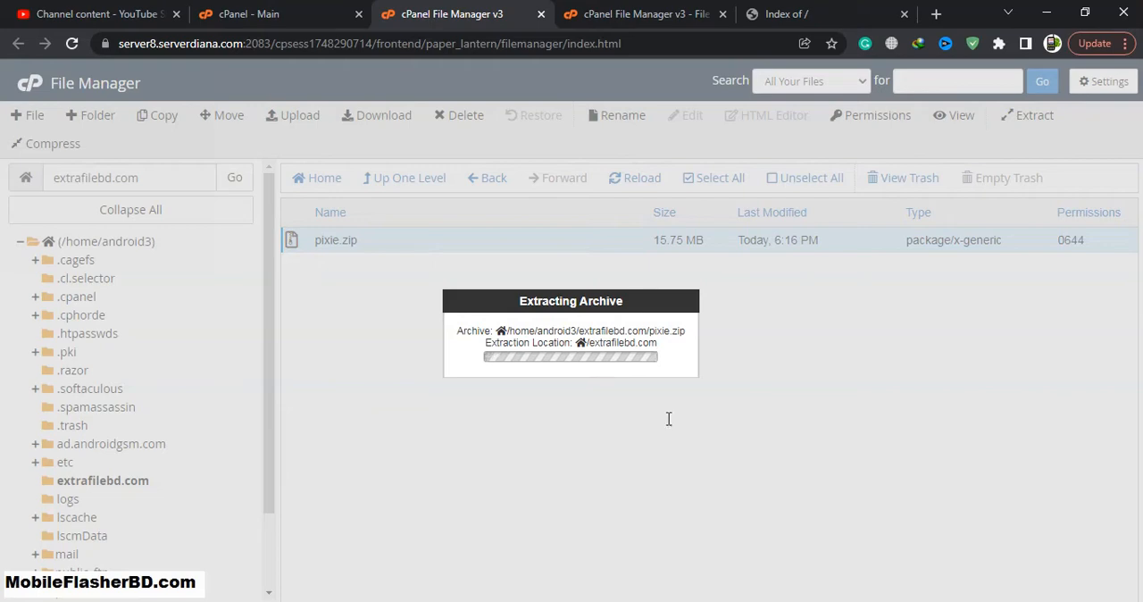
left_click(842, 504)
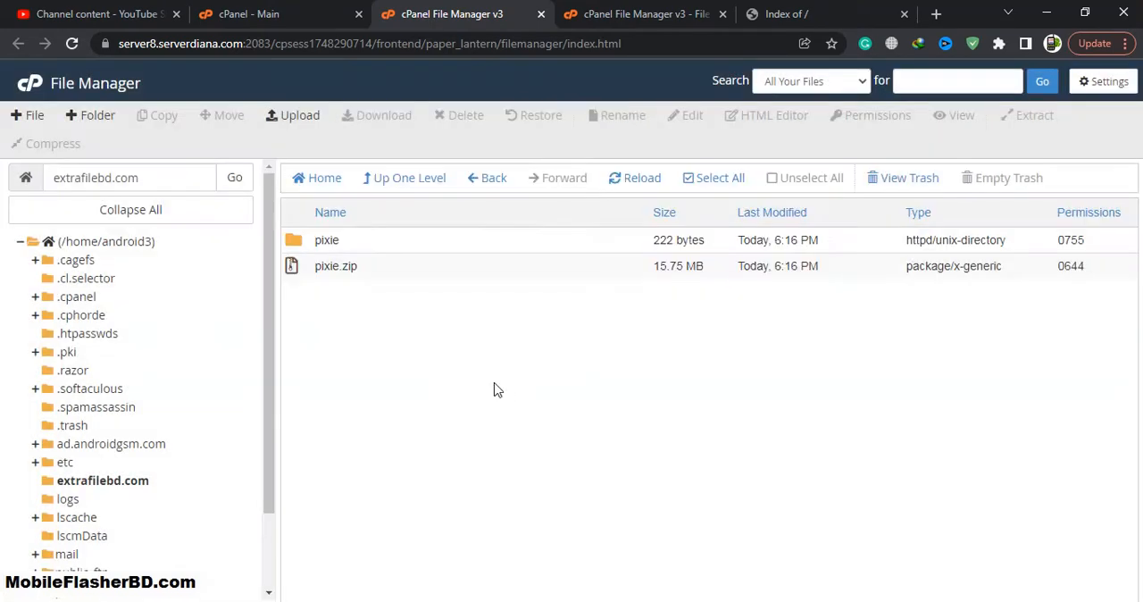
Step: Move all contents of the extracted pixie folder to /extrafilebd.com/ and reopen the extrafilebd.com folder
double_click(367, 249)
left_click(739, 183)
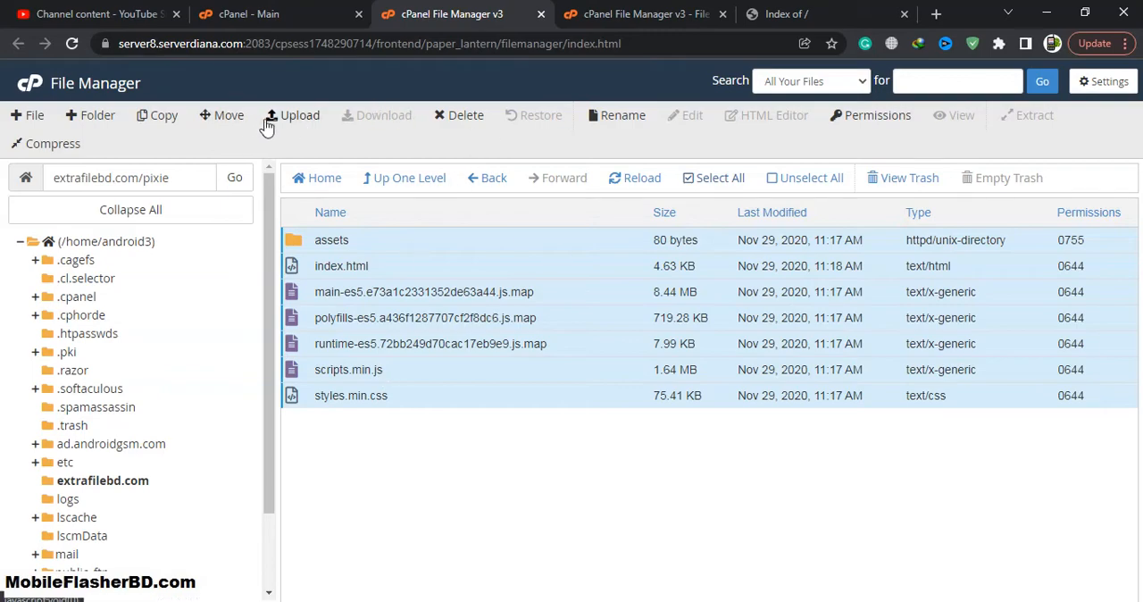
left_click(219, 116)
left_click(552, 389)
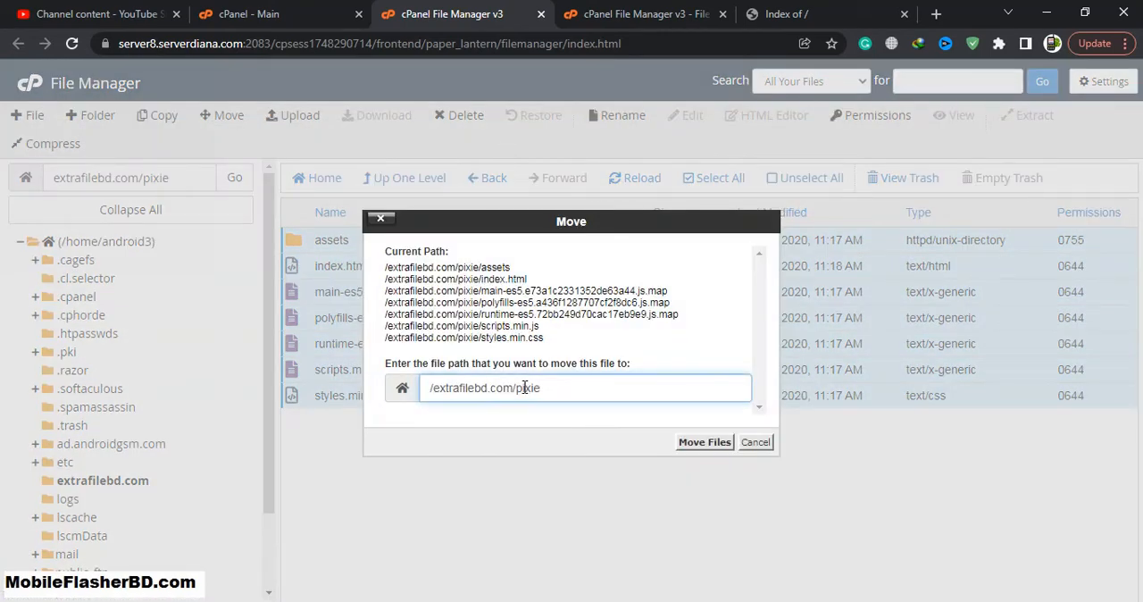
key("BackSpace")
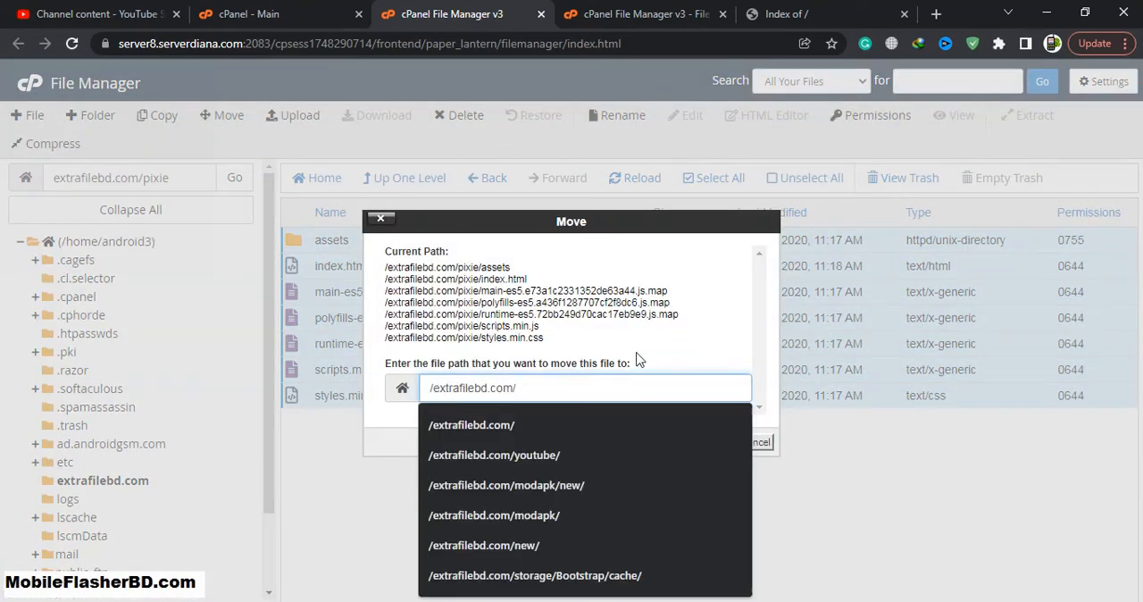
left_click(703, 427)
left_click(685, 443)
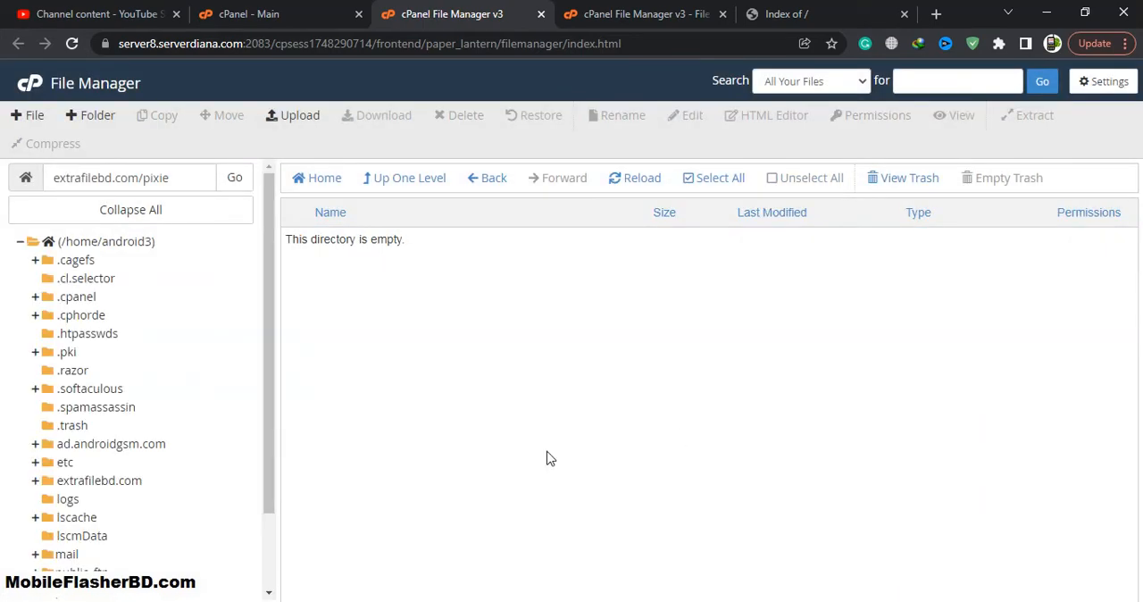
left_click(114, 480)
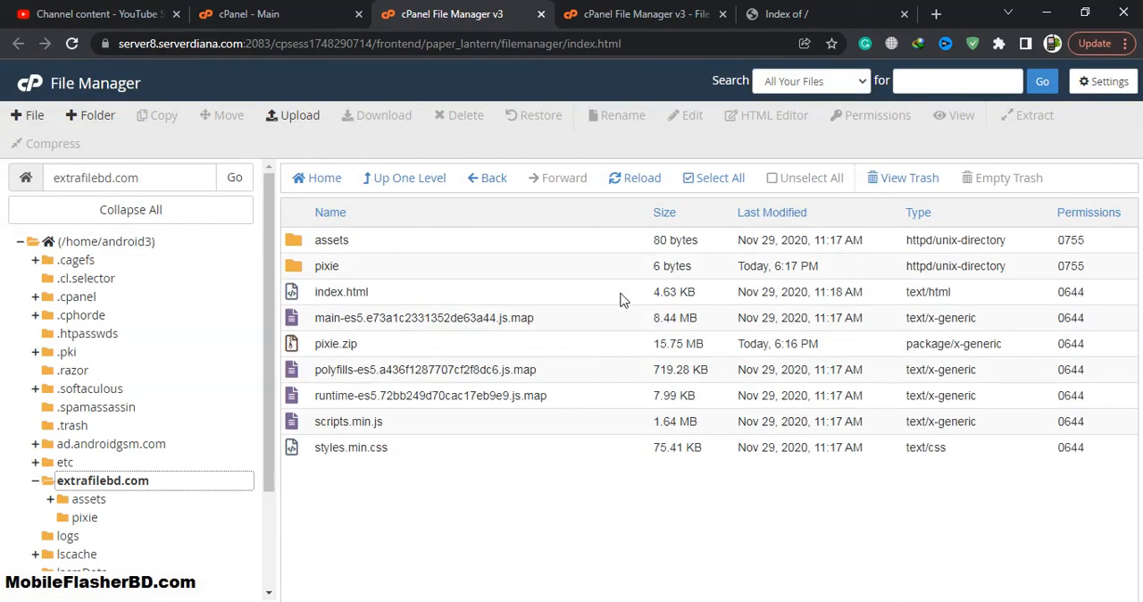
left_click(420, 351)
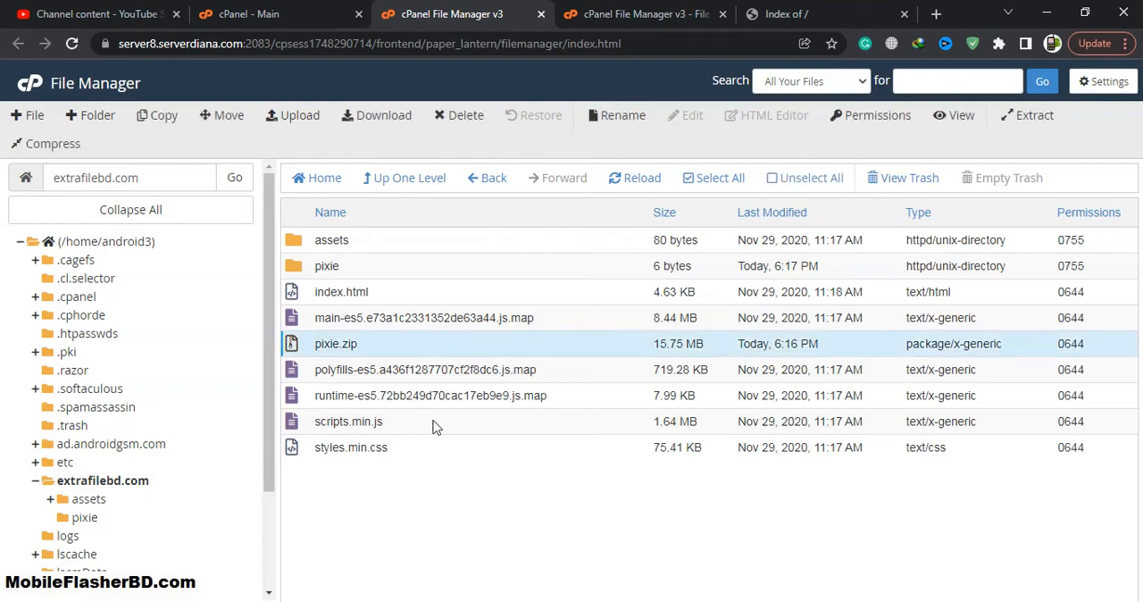
Step: Reload the extrafilebd.com website and open GSMKAKALogo.jpg in its image editor
left_click(767, 18)
left_click(71, 43)
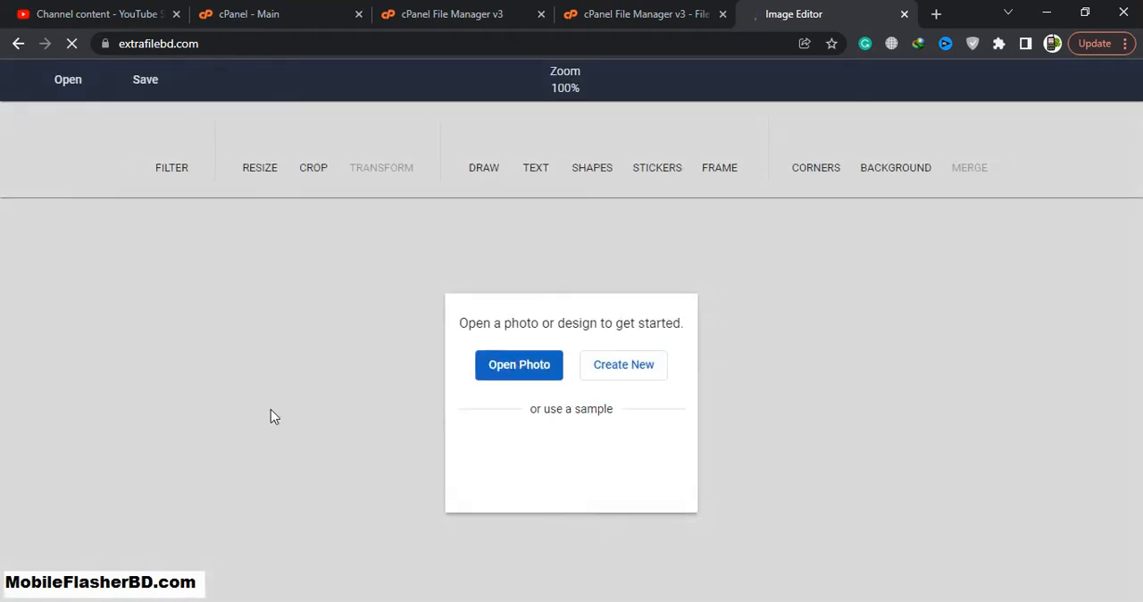
left_click(540, 368)
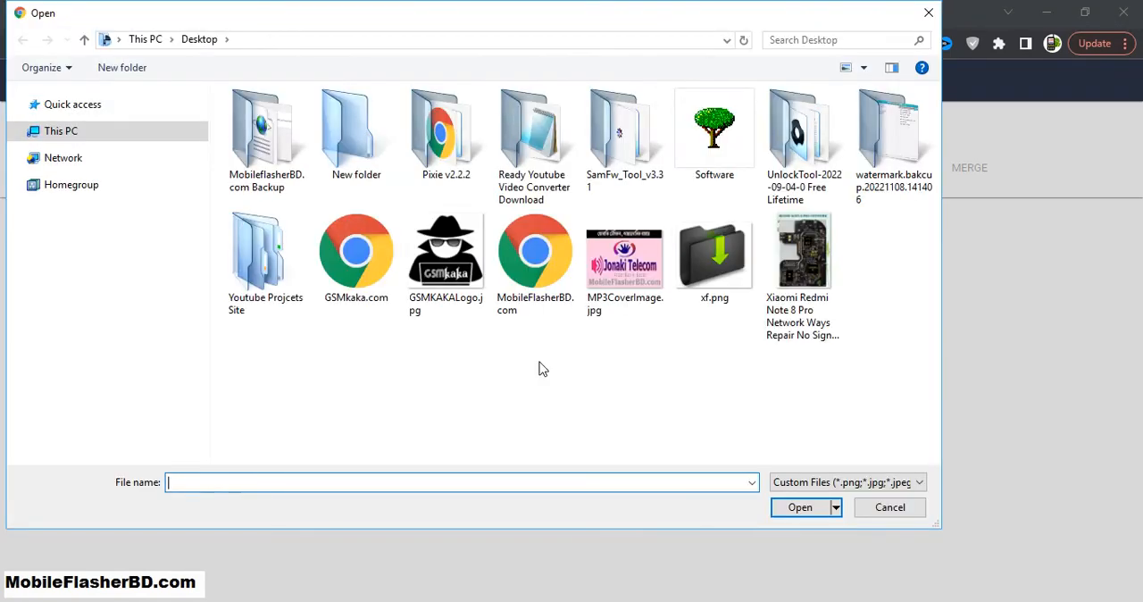
double_click(447, 299)
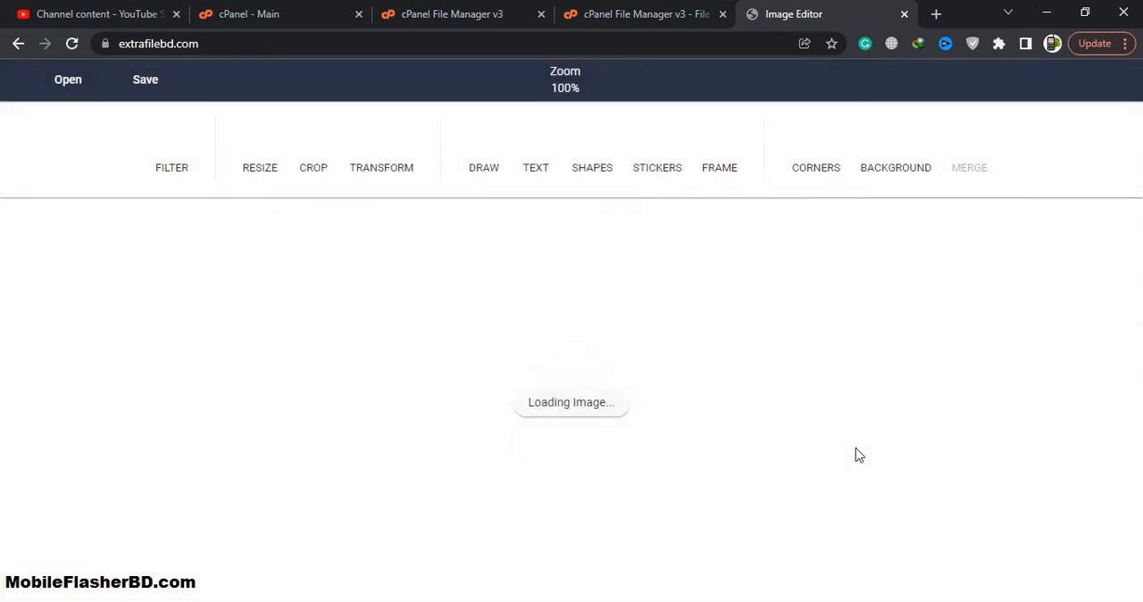
left_click(576, 170)
left_click(575, 172)
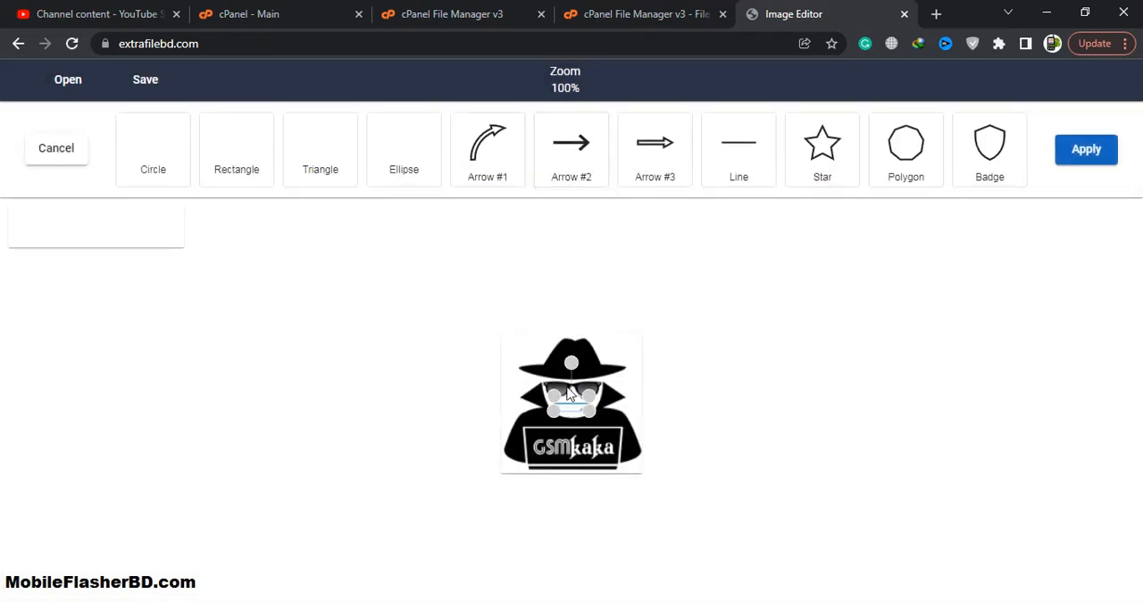
left_click(528, 351)
left_click(56, 155)
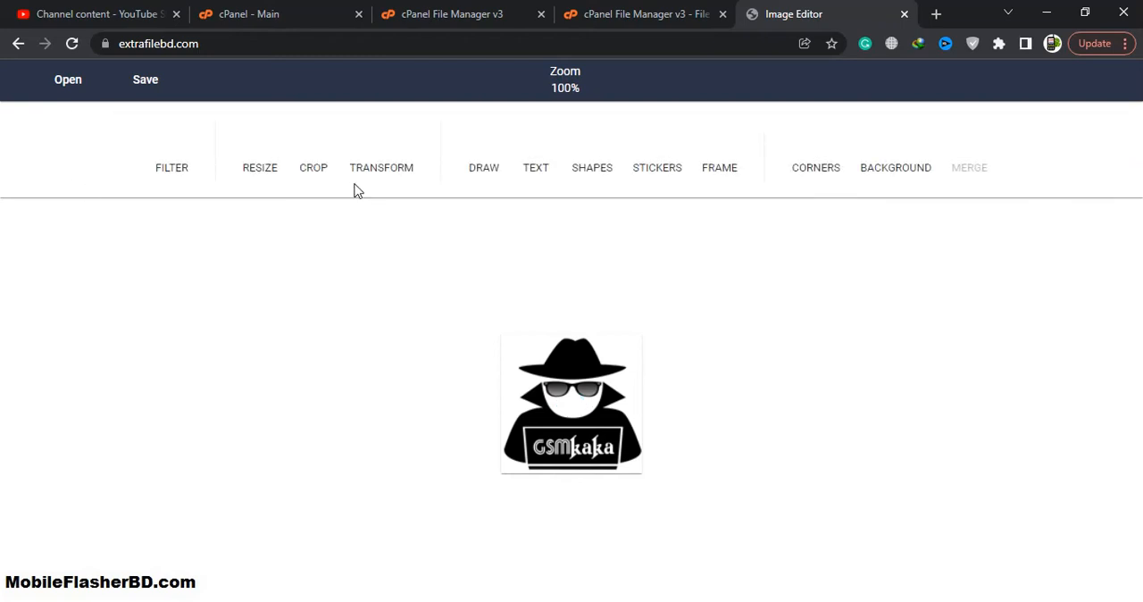
Step: Add the Xiaomi Redmi Note 8 Pro circuit board image on top of the logo and open the filter options
left_click(75, 89)
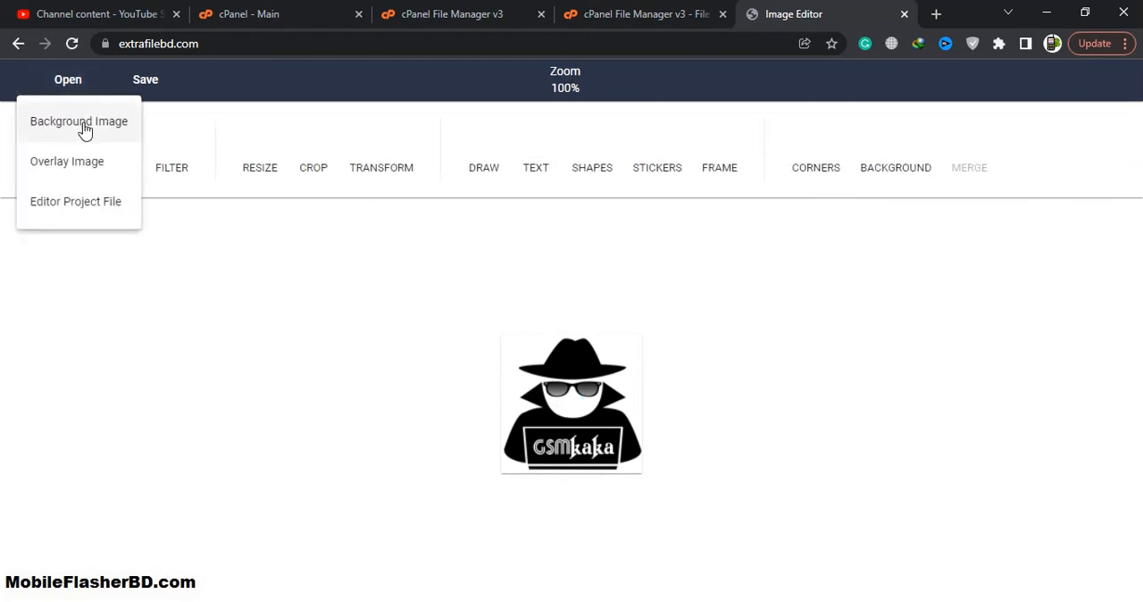
left_click(110, 214)
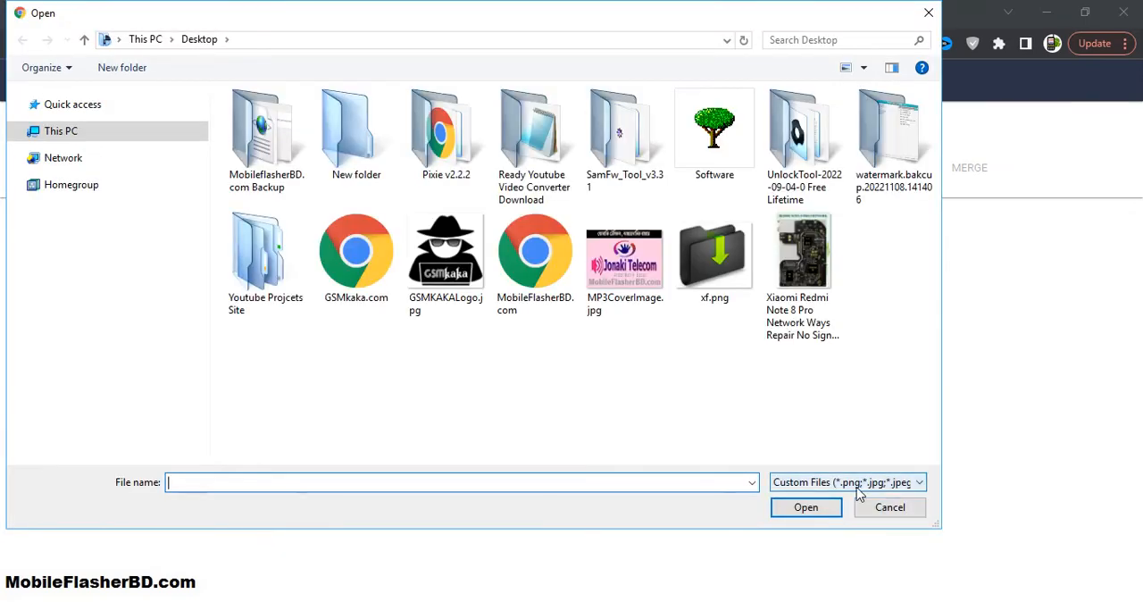
left_click(810, 323)
double_click(811, 323)
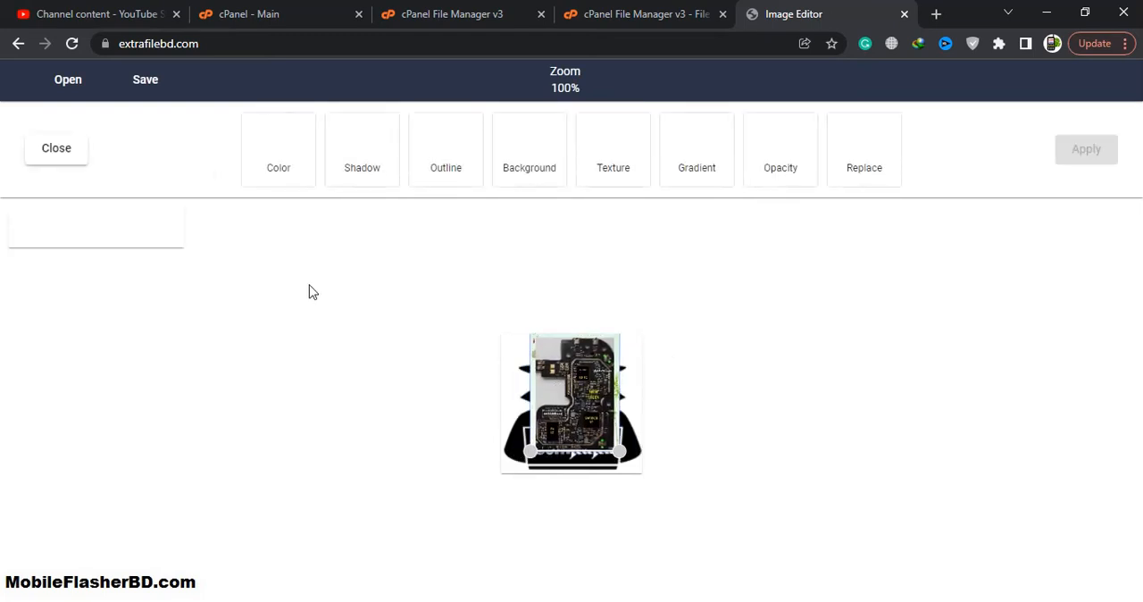
left_click(83, 147)
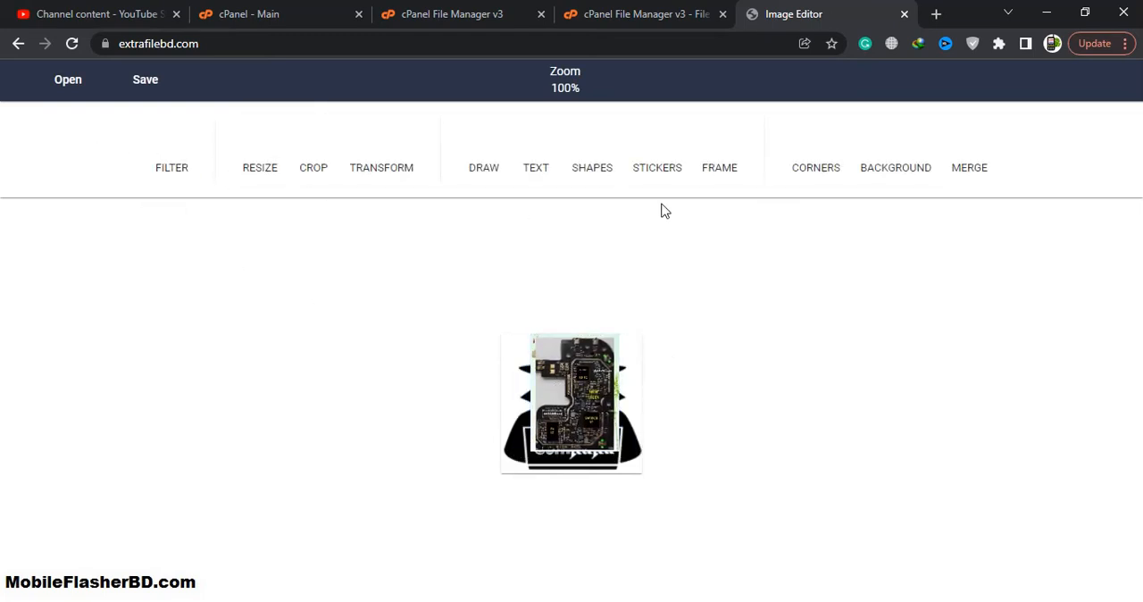
left_click(186, 156)
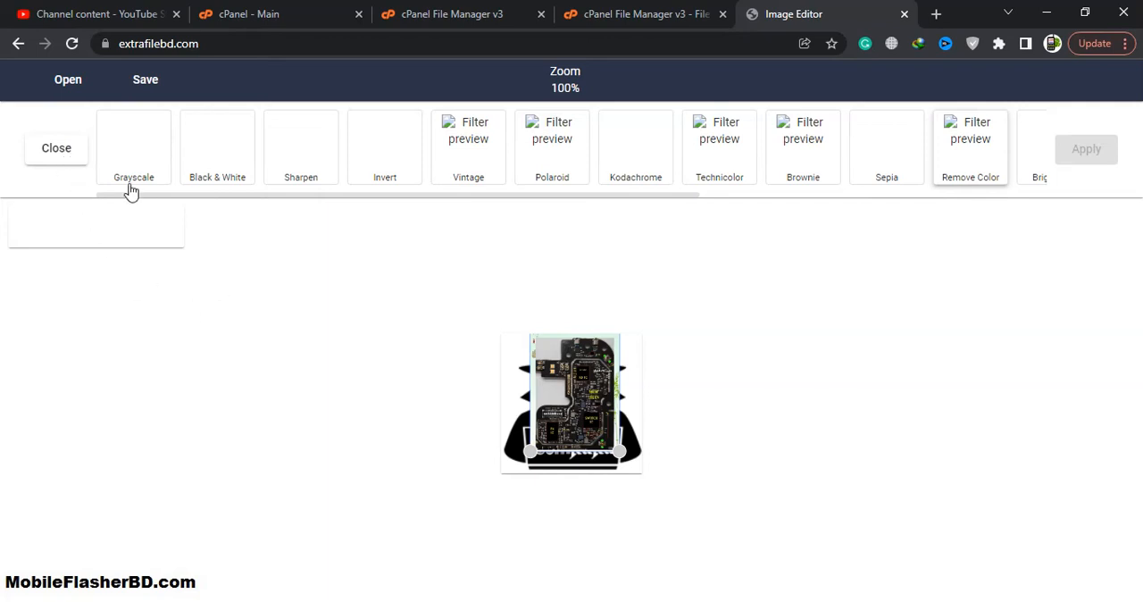
Step: Reload the image editor and open the Xiaomi Redmi Note 8 Pro circuit board image as the photo
left_click(72, 49)
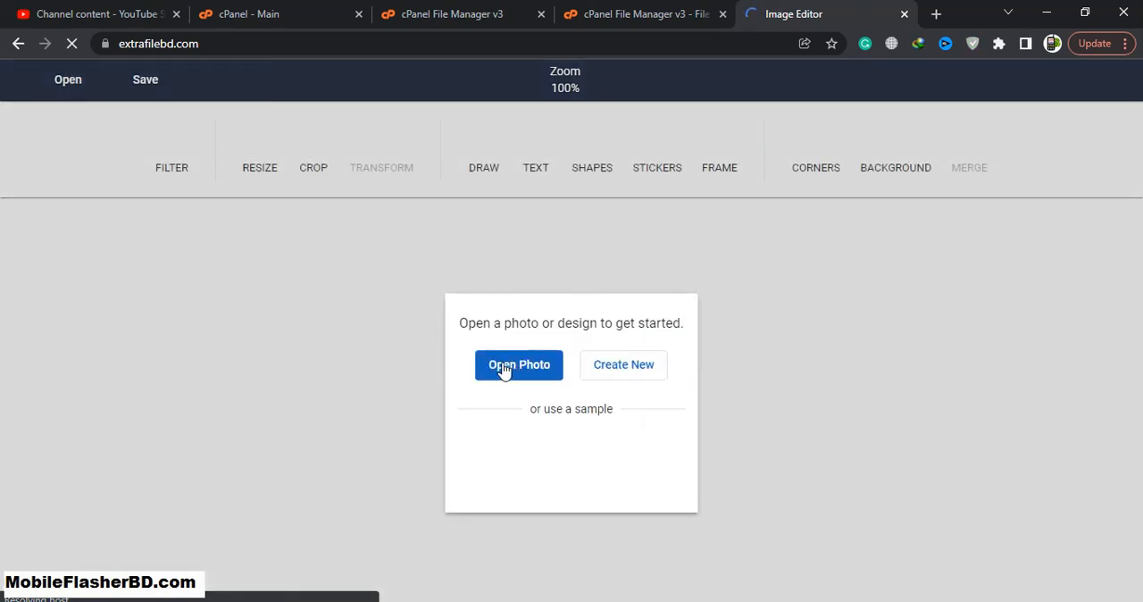
left_click(521, 363)
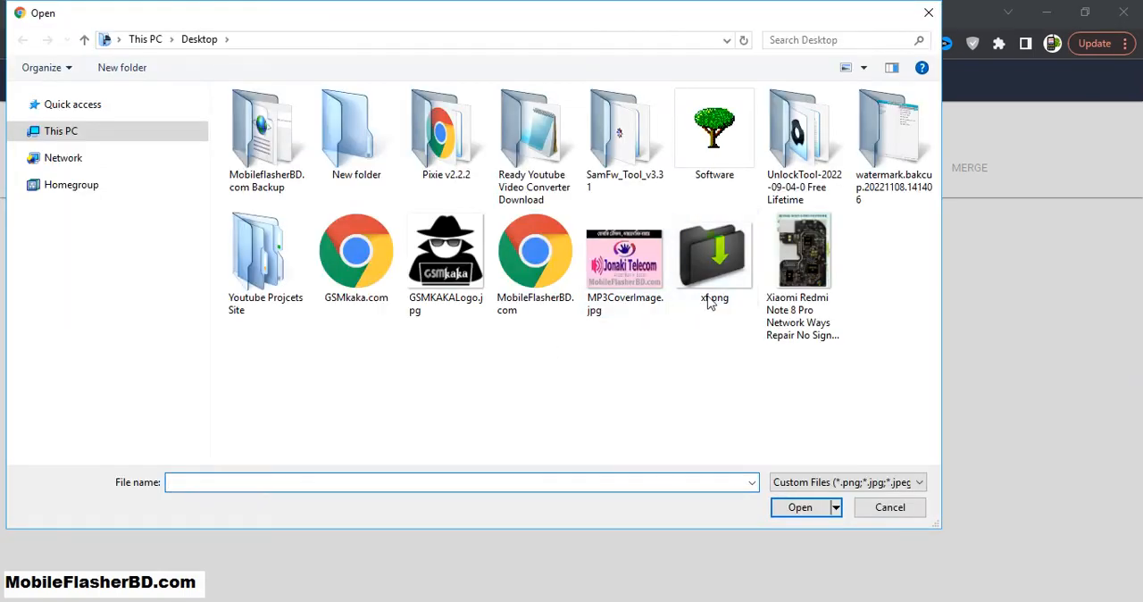
double_click(773, 300)
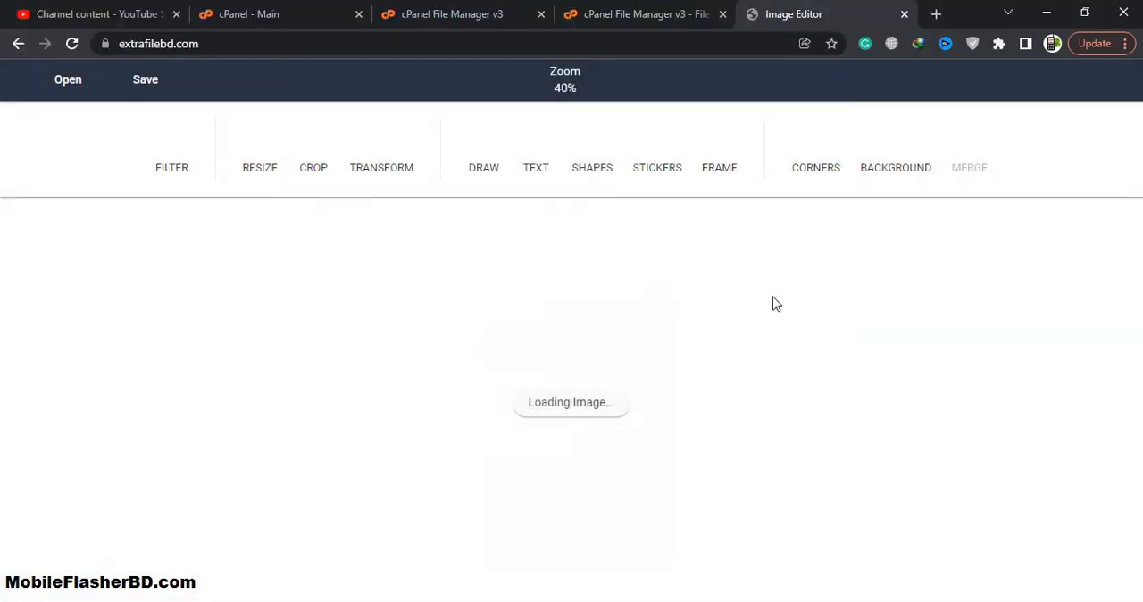
Step: Try the Grunge #2, Basic, Pine and Oak frames on the photo and discard the frame changes
scroll(647, 331, "up", 2)
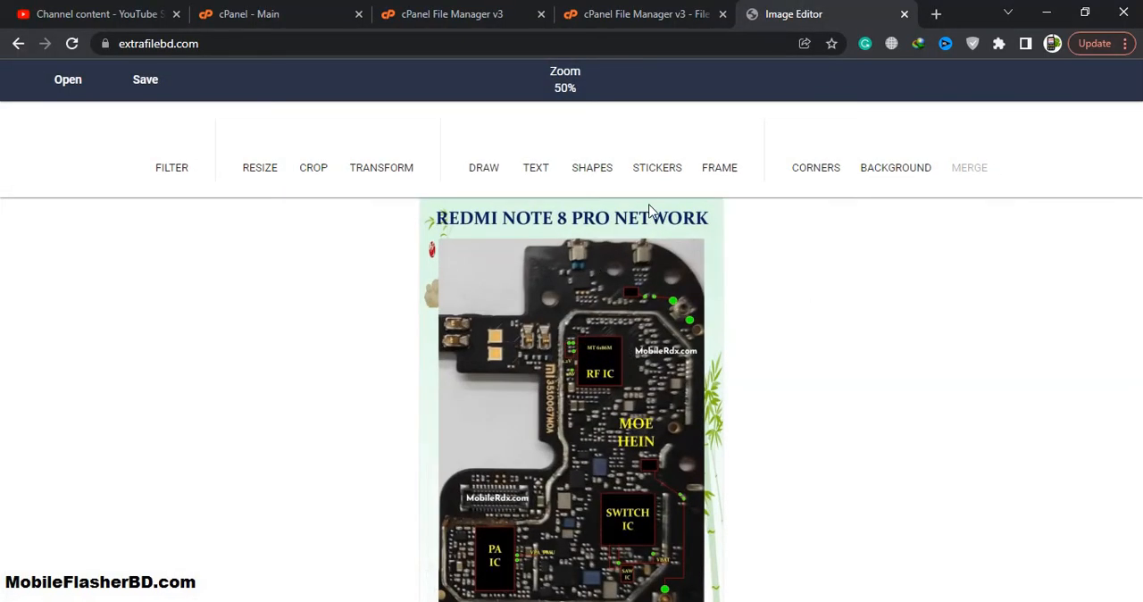
scroll(625, 288, "down", 2)
left_click(719, 170)
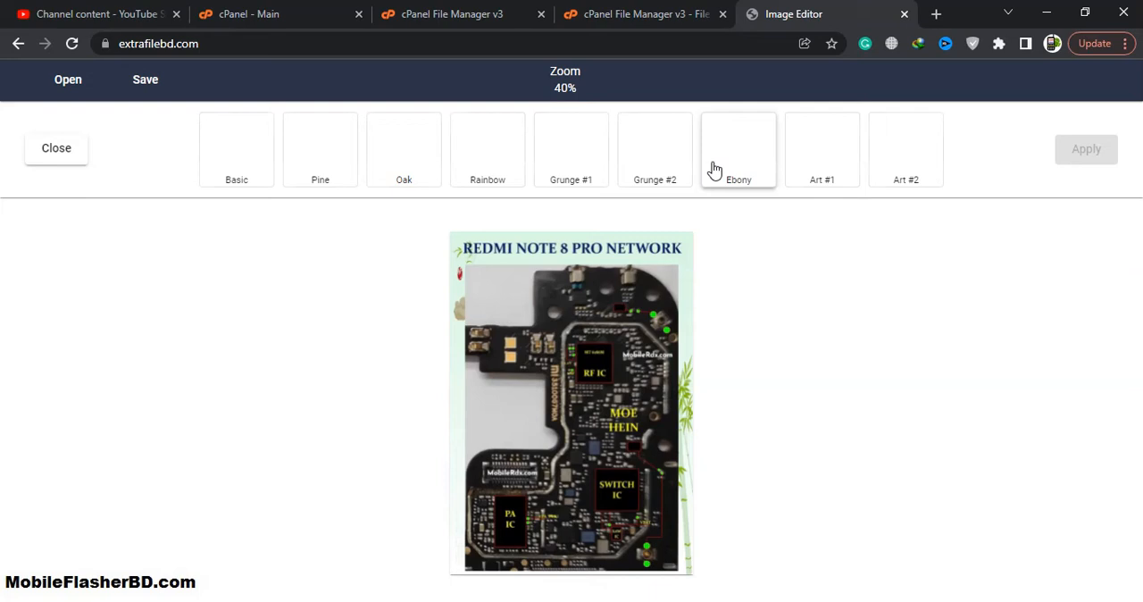
left_click(658, 172)
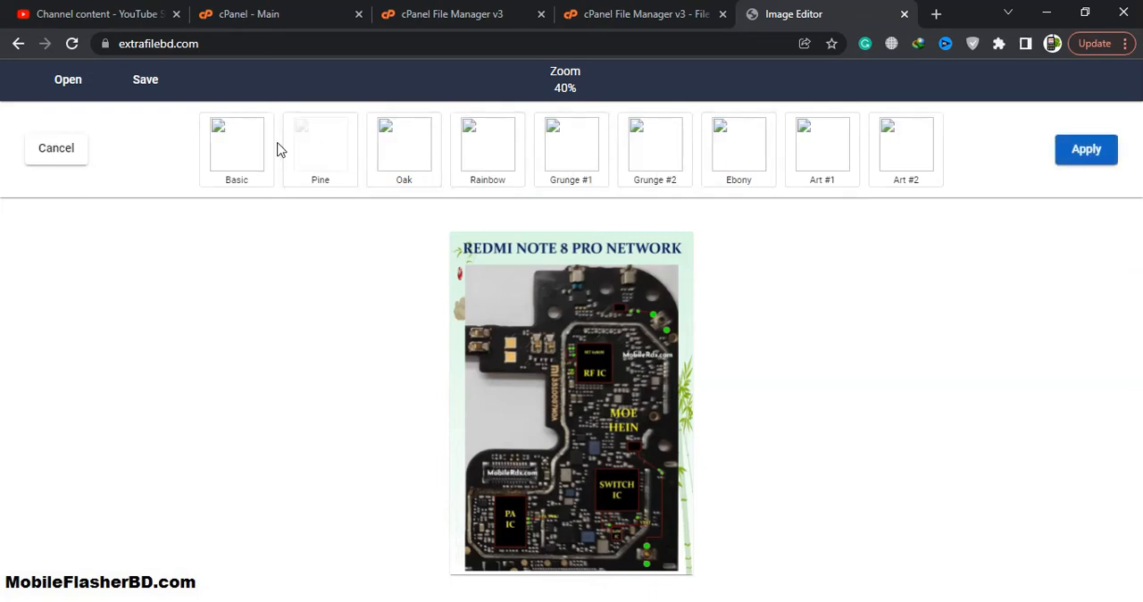
left_click(248, 149)
left_click(323, 152)
left_click(417, 152)
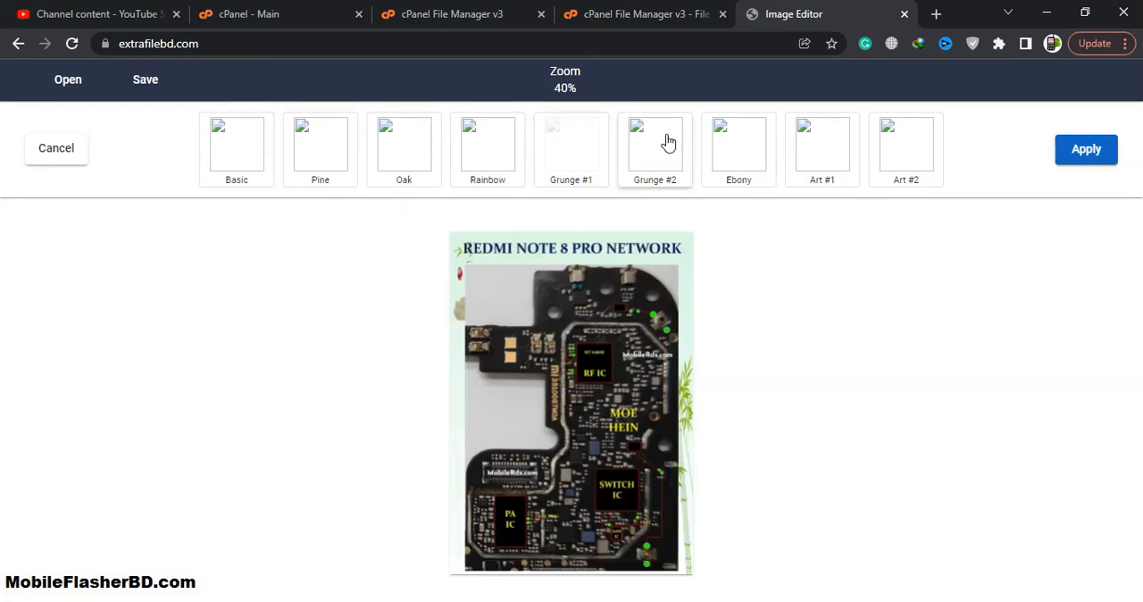
left_click(53, 153)
Step: Try scribbling freehand over the circuit board photo with a light yellow brush and discard the drawing
left_click(500, 161)
left_click(482, 143)
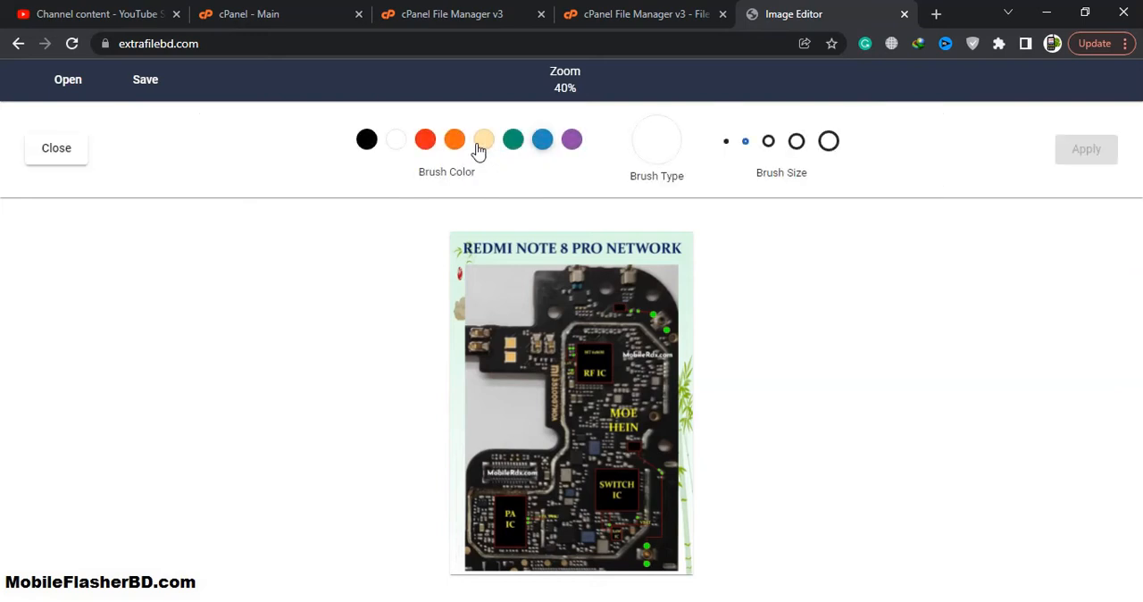
mouse_move(491, 309)
left_mouse_down()
mouse_move(585, 391)
mouse_move(696, 319)
mouse_move(571, 375)
mouse_move(553, 428)
mouse_move(610, 438)
mouse_move(665, 411)
left_mouse_up()
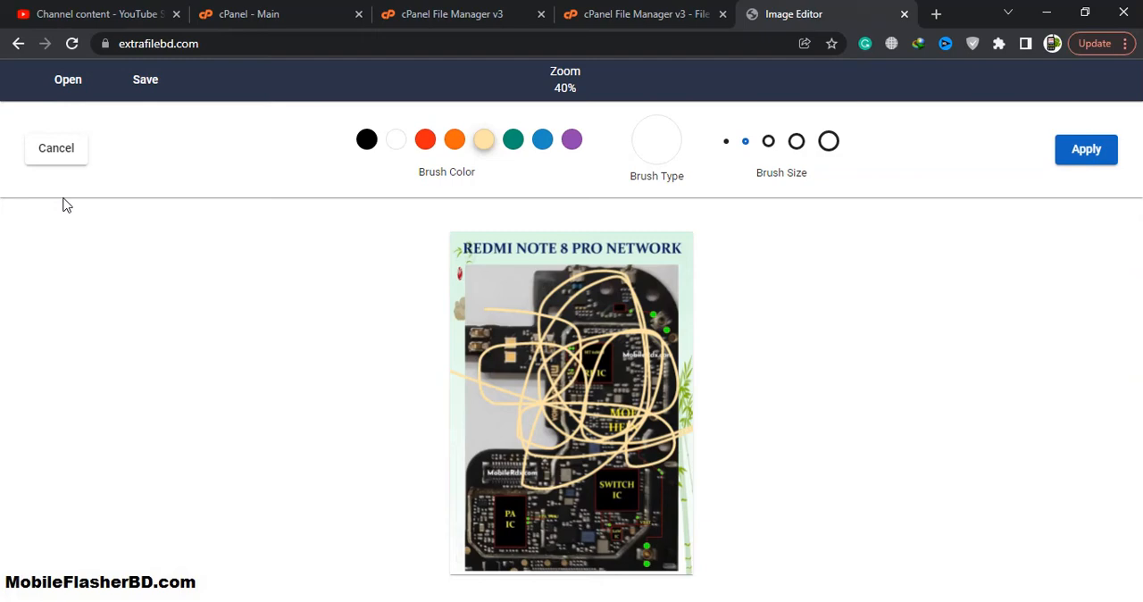
left_click(44, 156)
Step: View the text options, then try an enlarged Arrow #2 shape over the photo's upper part and discard it
left_click(533, 161)
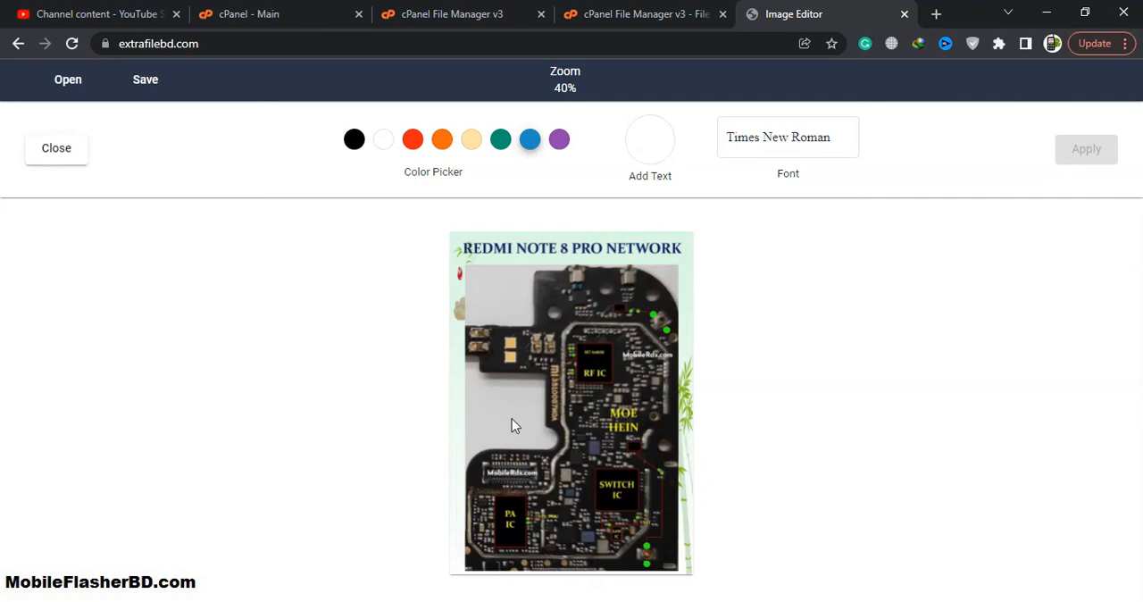
left_click(76, 153)
left_click(591, 165)
left_click(554, 181)
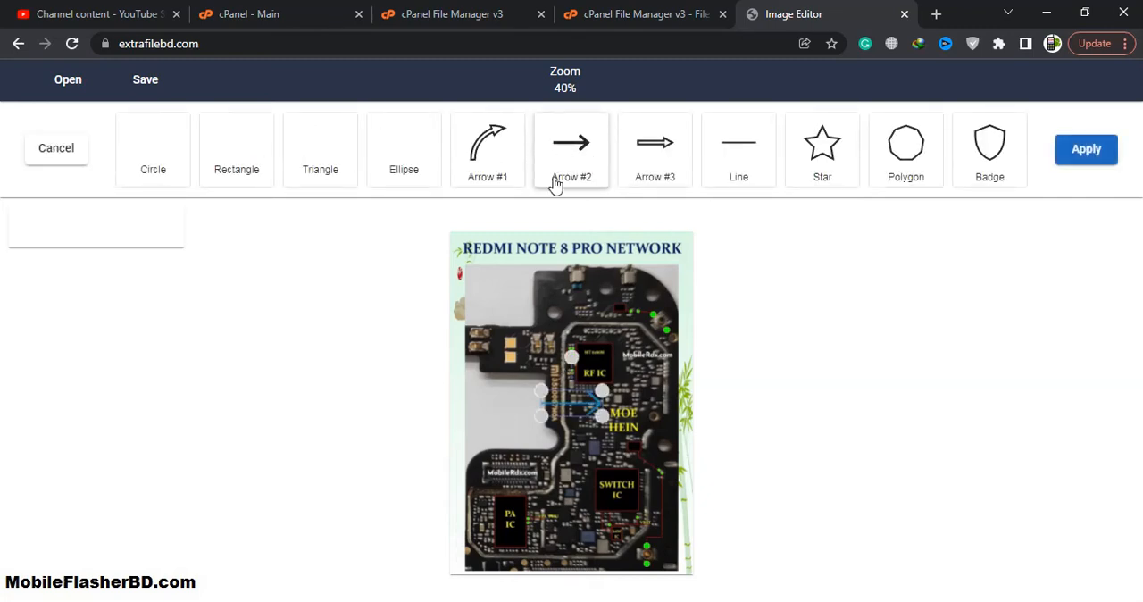
left_click_drag(576, 401, 620, 356)
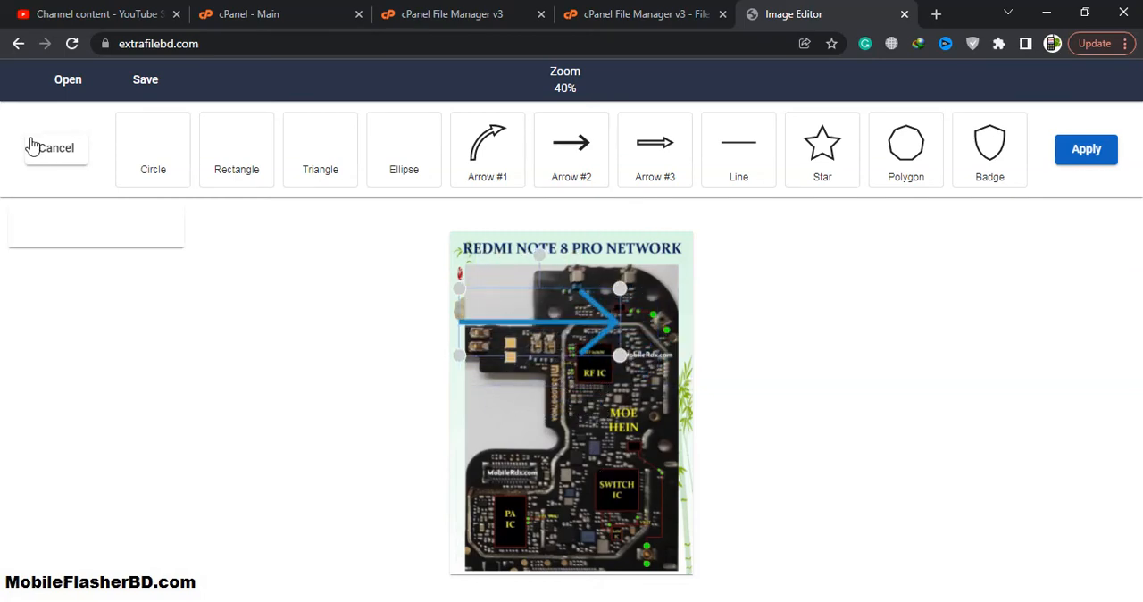
left_click(54, 149)
Step: Examine the Stars sticker category and leave the sticker options without adding anything
left_click(659, 169)
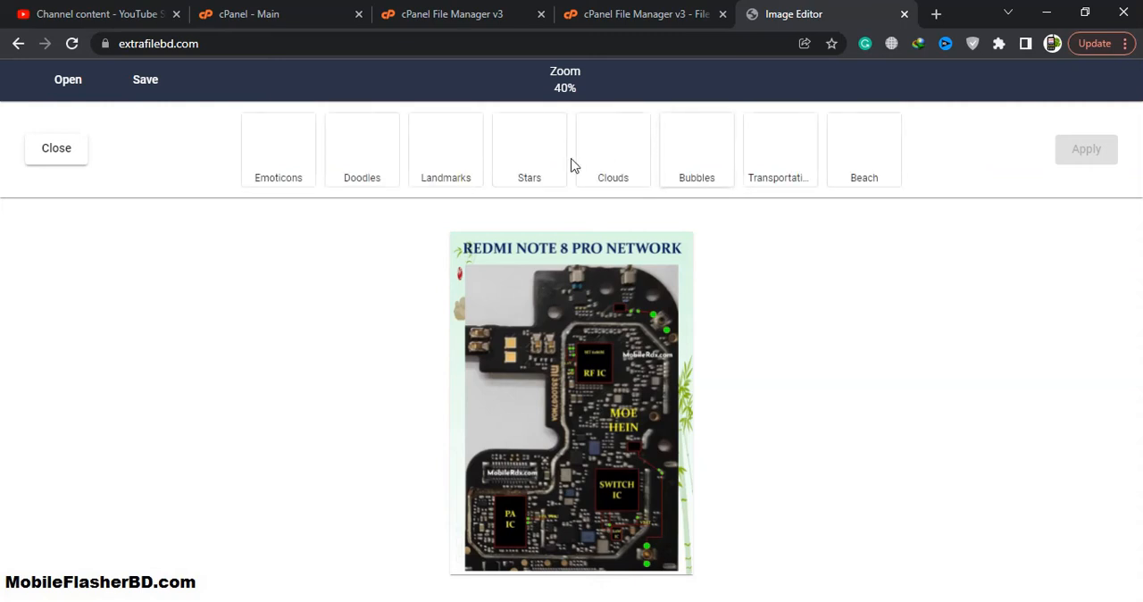
left_click(548, 169)
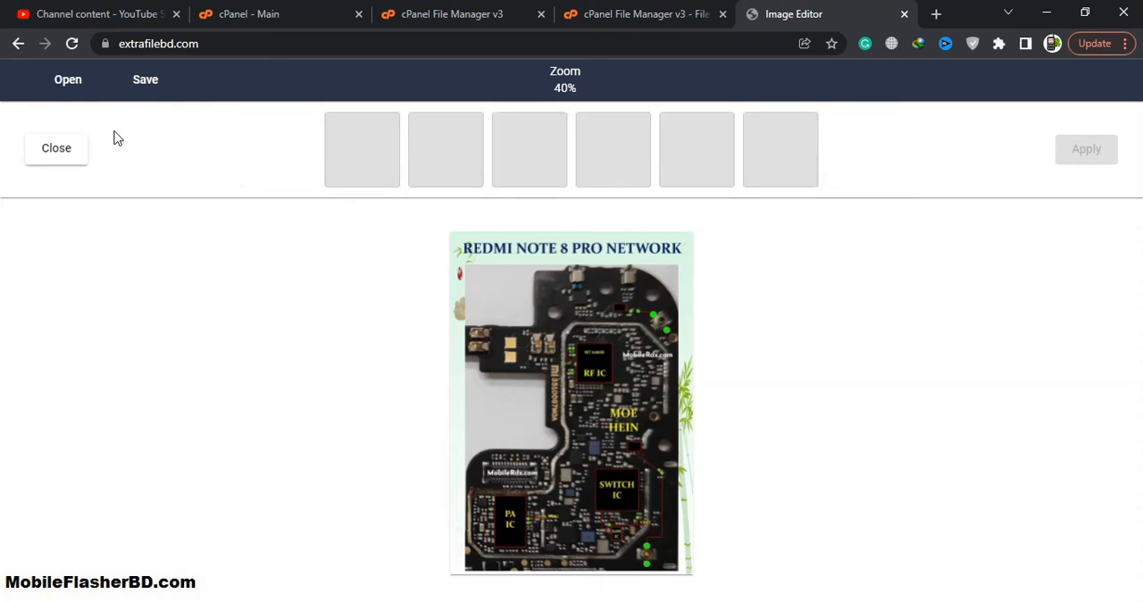
left_click(77, 151)
left_click(59, 152)
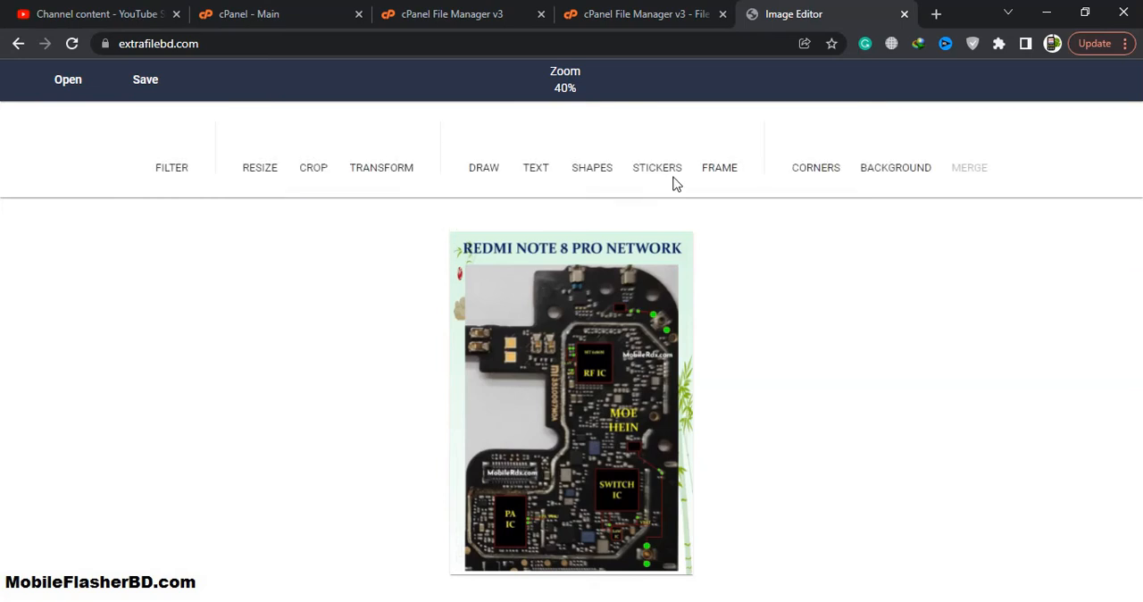
Step: Try the corner rounding slider and a canvas background colour on the photo, discarding both
left_click(816, 168)
left_click_drag(502, 151, 420, 158)
left_click_drag(566, 150, 202, 173)
left_click(76, 158)
left_click(898, 162)
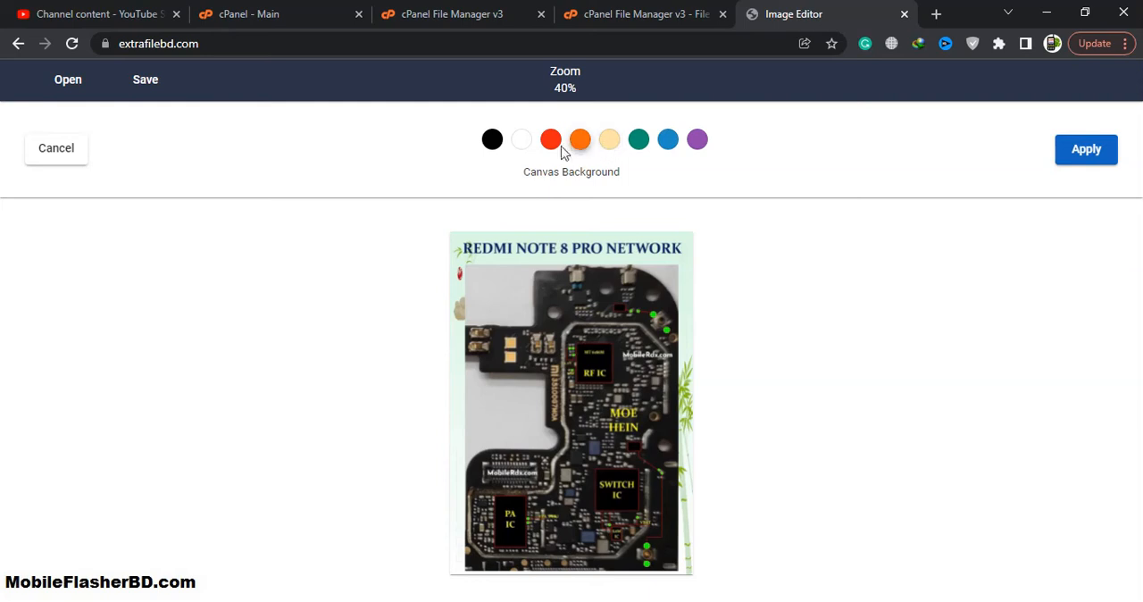
left_click(67, 151)
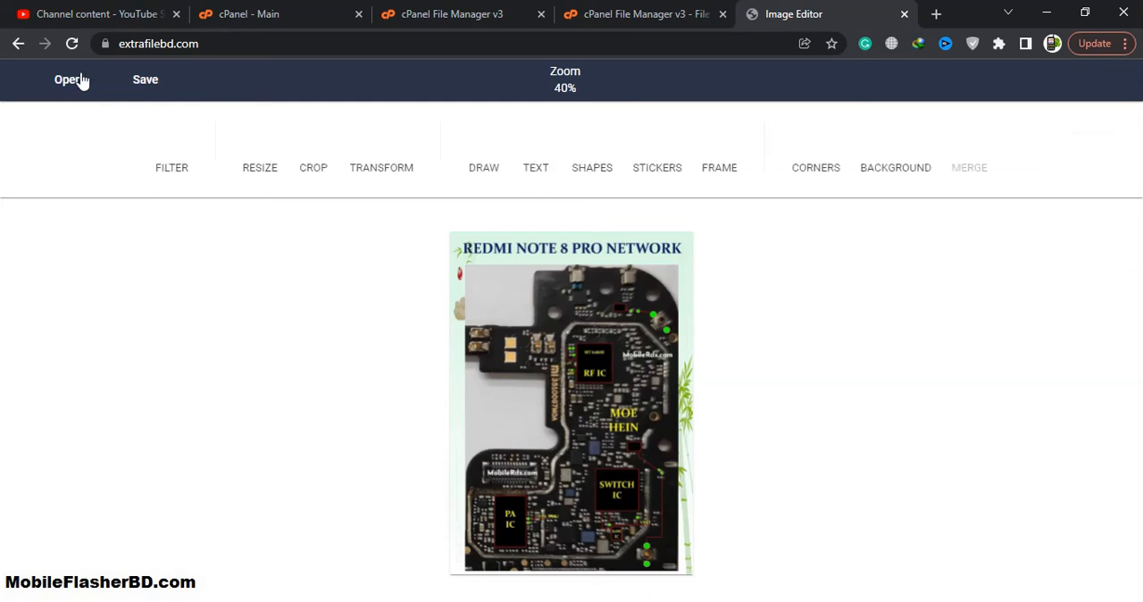
left_click(79, 79)
left_click(107, 161)
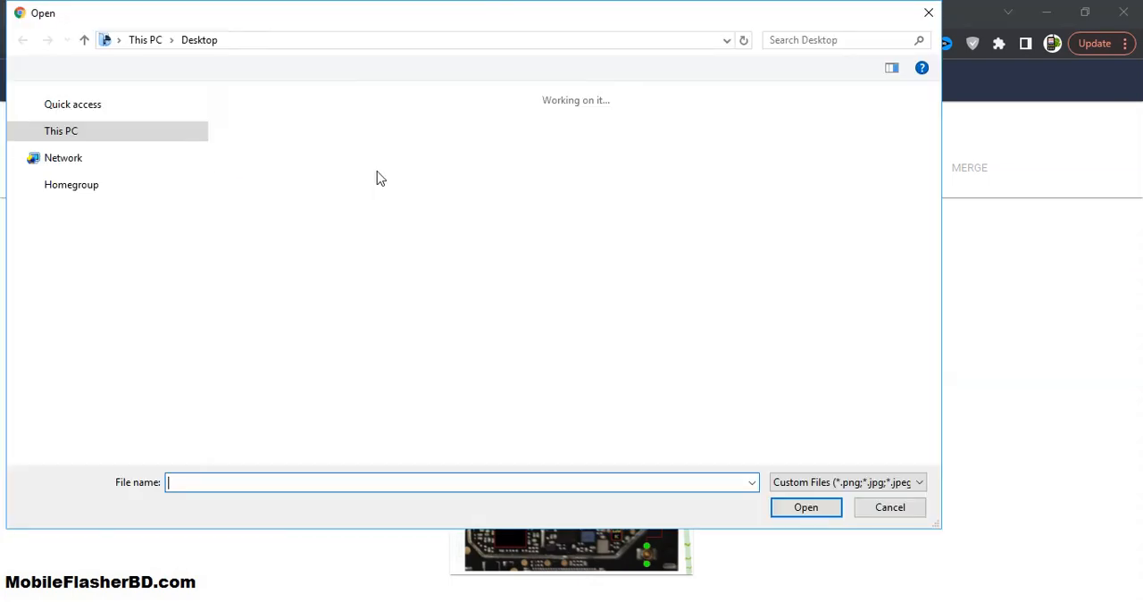
left_click(887, 510)
Step: Try rotating the photo with the Transform straightening slider and discard the rotation
left_click(398, 175)
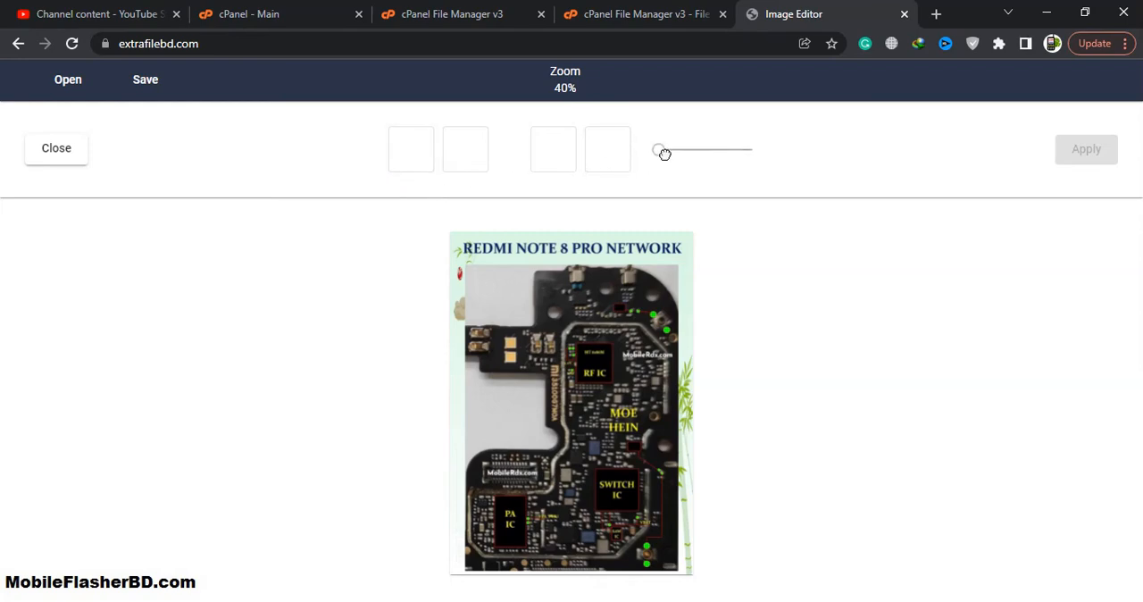
left_click_drag(664, 154, 754, 152)
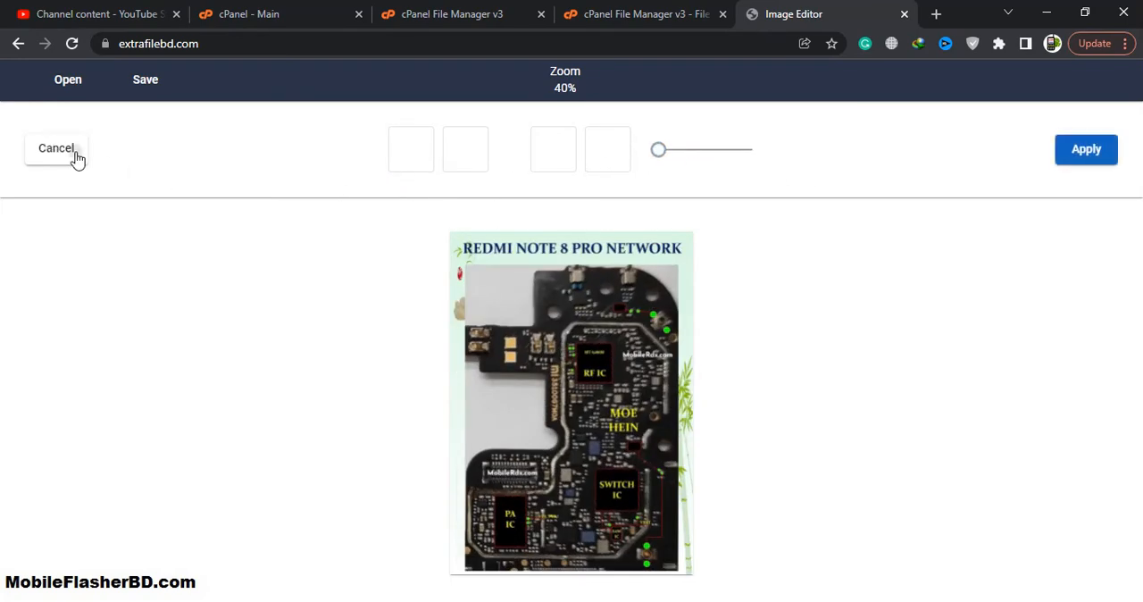
left_click(56, 149)
Step: Crop the circuit board photo to a 6:4 aspect ratio and apply the crop
left_click(312, 165)
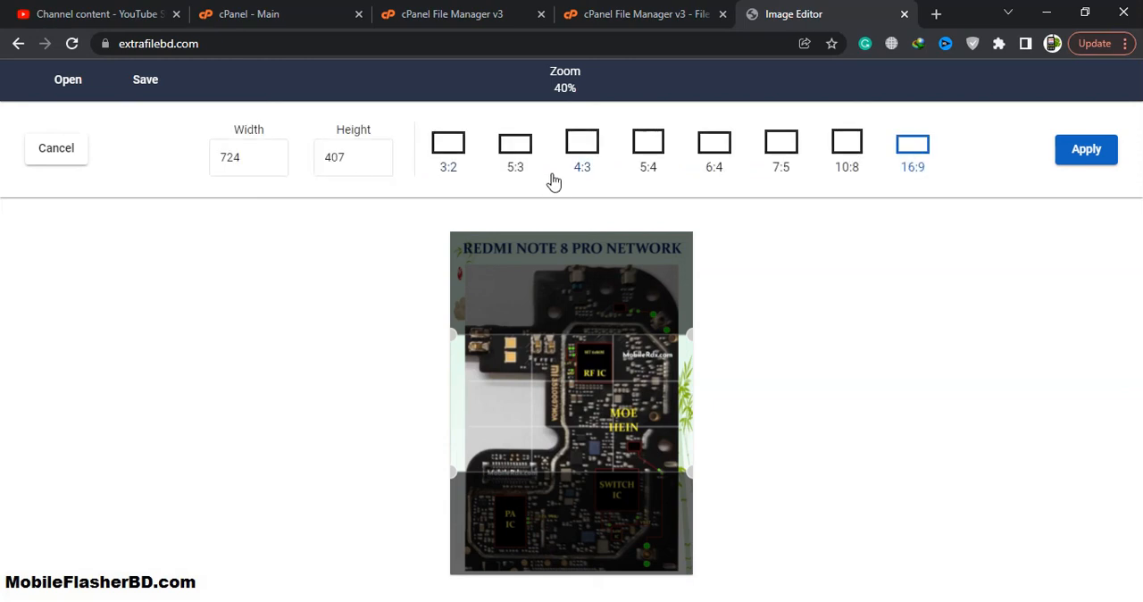
left_click(517, 148)
left_click(578, 154)
left_click(697, 171)
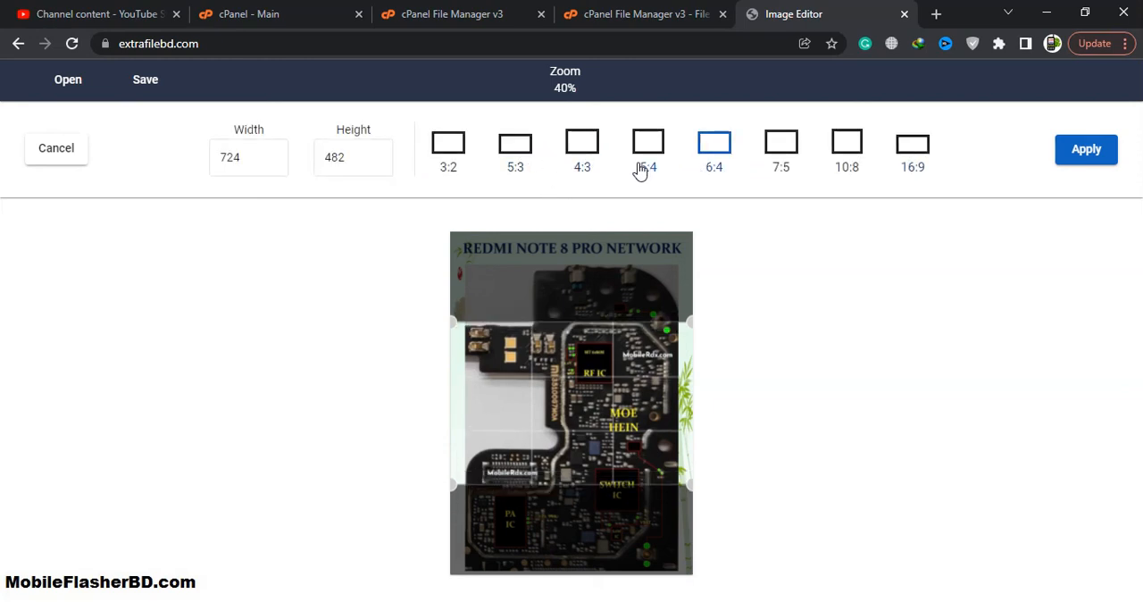
left_click(1087, 161)
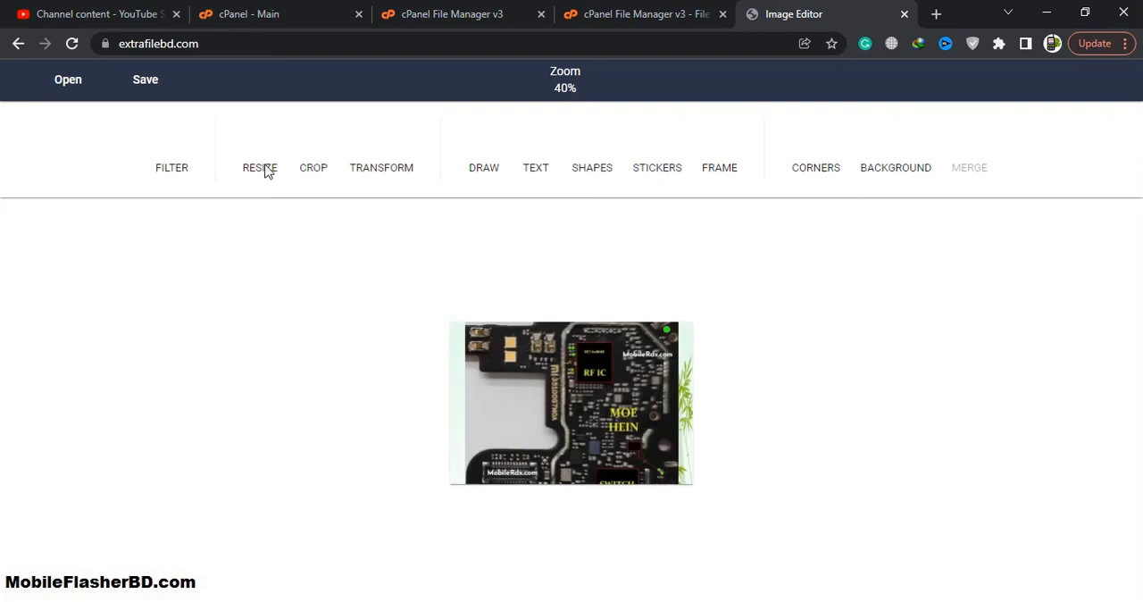
Step: Resize the cropped photo to a width of 100 with its aspect ratio maintained, and save the image
left_click(265, 168)
key("shift+Tab")
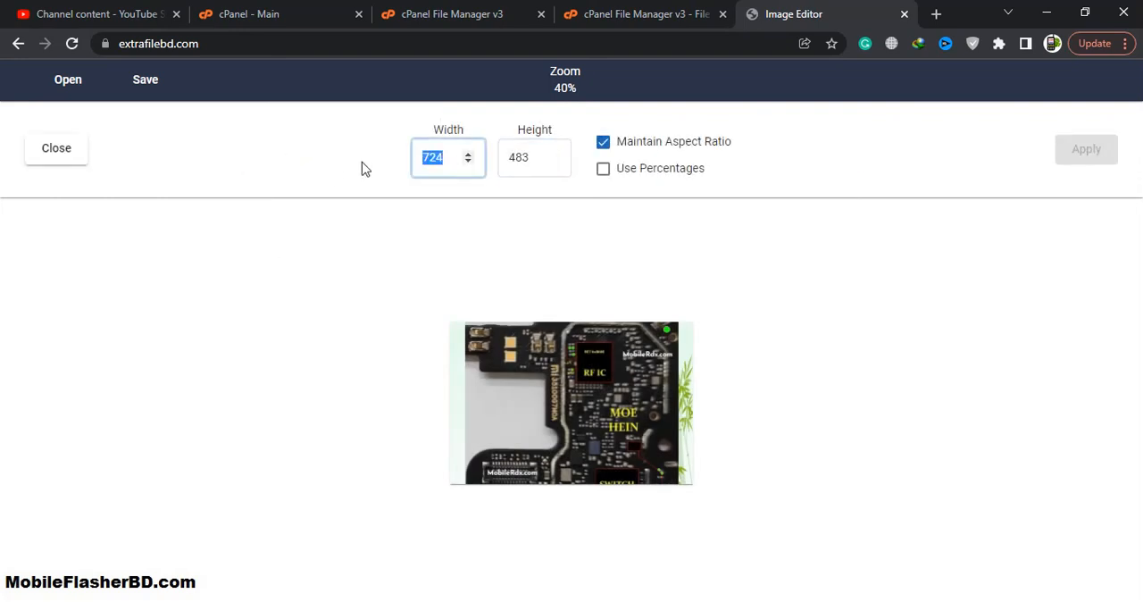
type("100")
left_click(1087, 151)
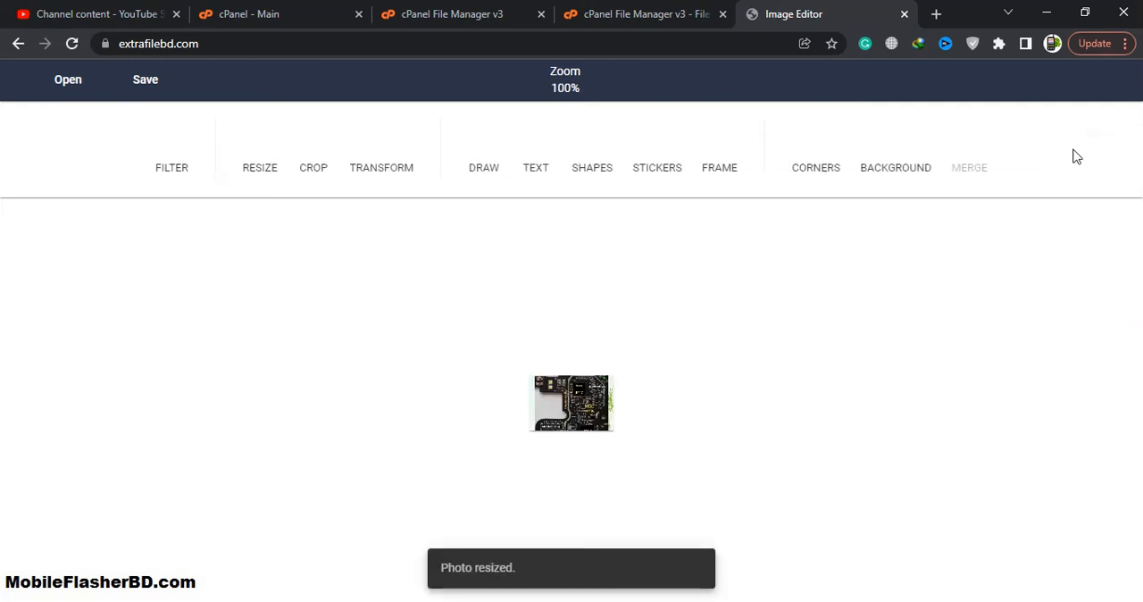
left_click(141, 90)
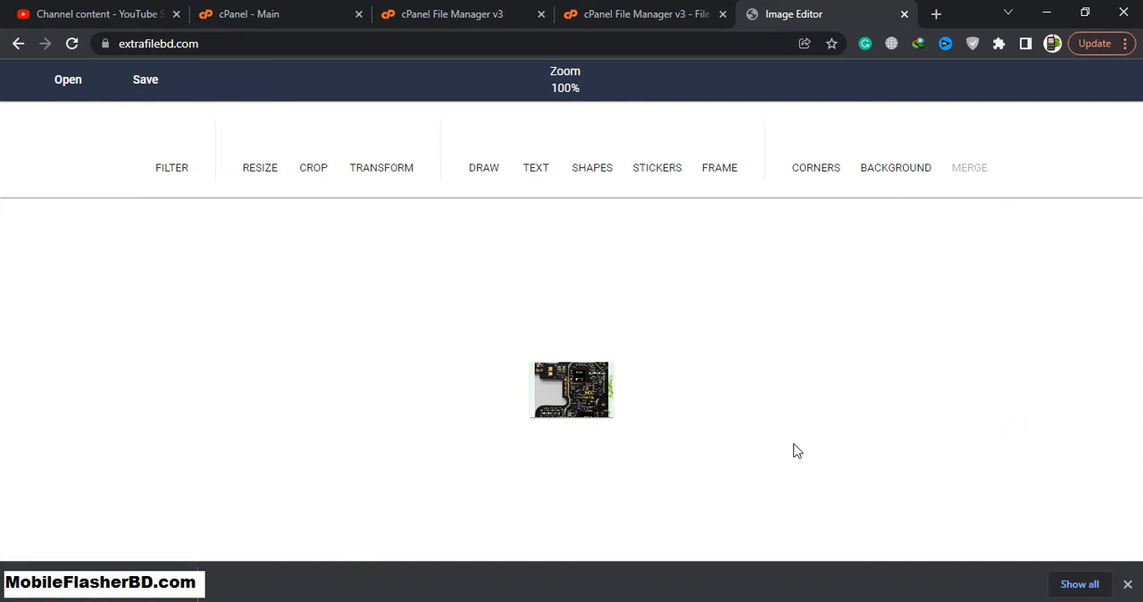
Step: Check the cPanel File Upload page, return to the image editor and dismiss the downloads bar
left_click(589, 8)
left_click(503, 8)
left_click(625, 7)
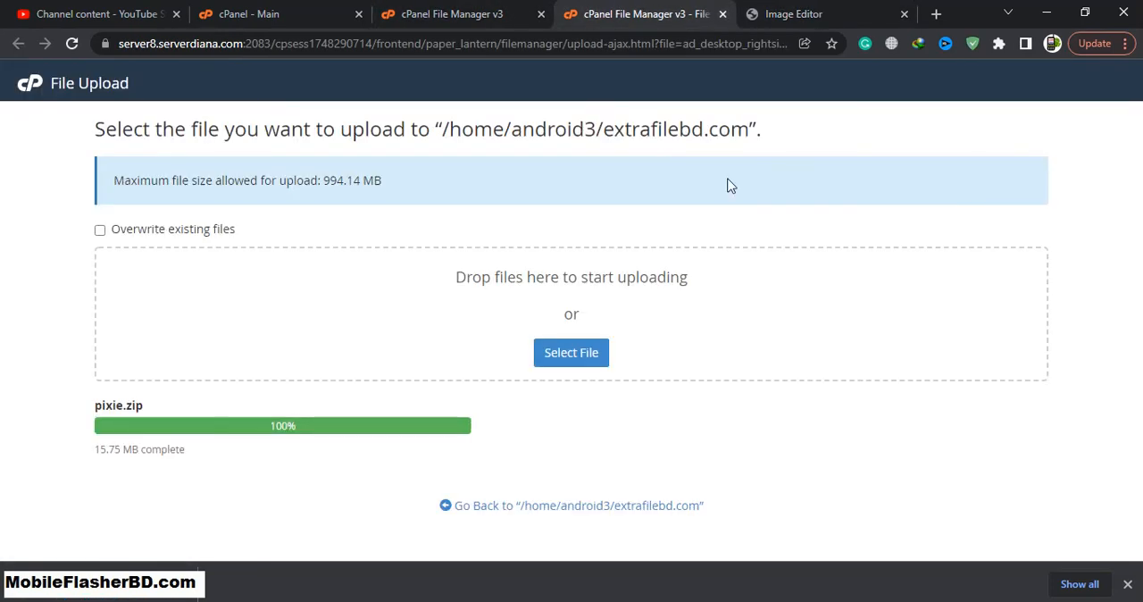
left_click(803, 12)
left_click(1126, 584)
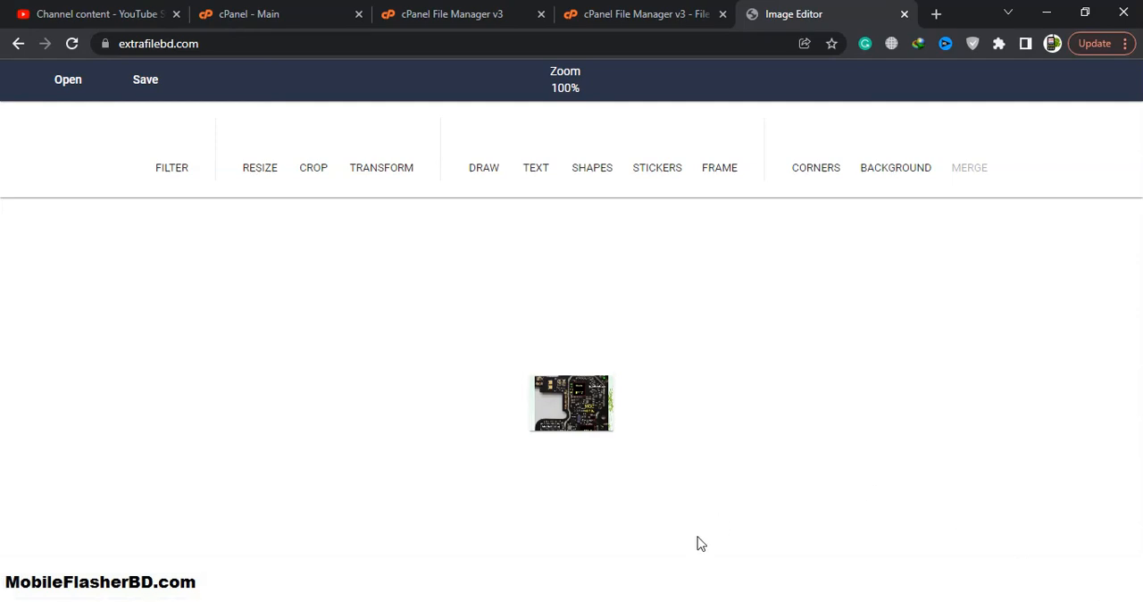